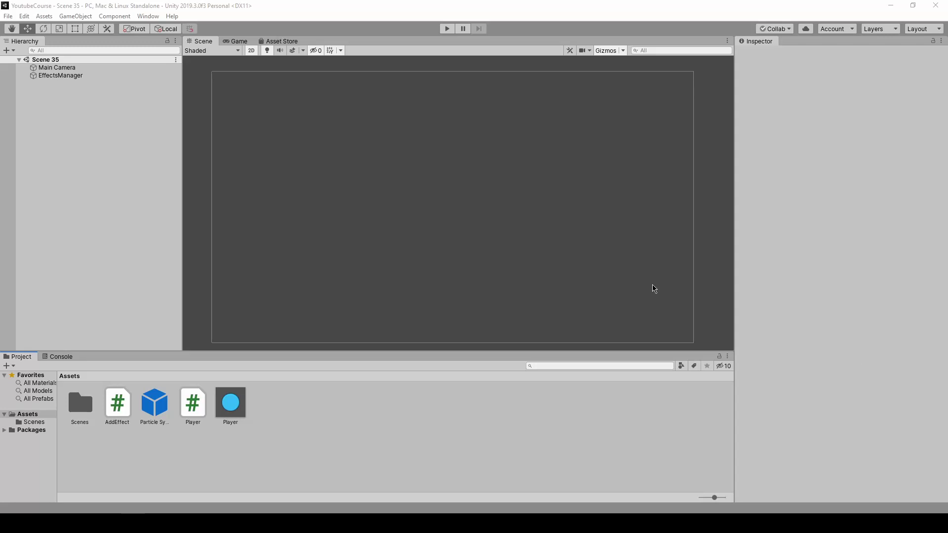
Run the game and click several spots to test the existing ring effect, then stop
{"action": "left_click", "coordinate": [447, 29]}
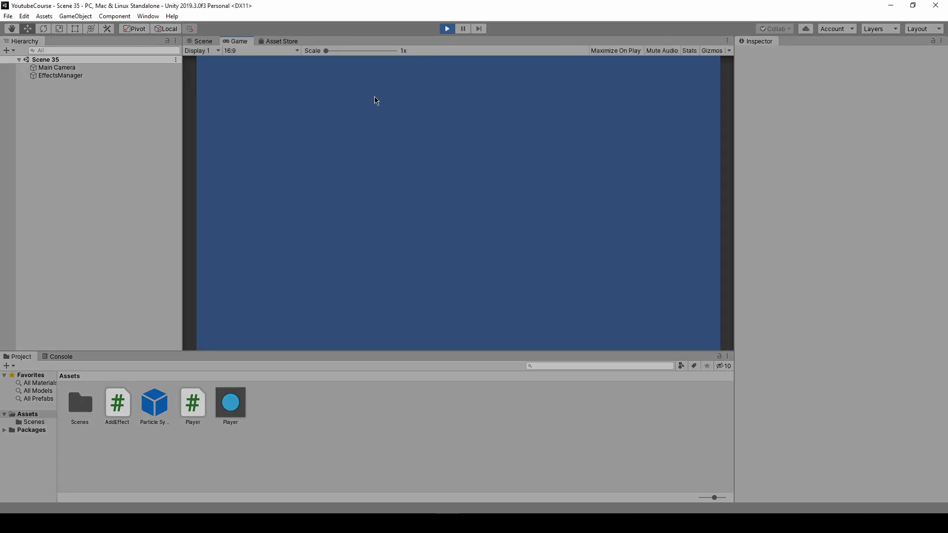
{"action": "left_click", "coordinate": [307, 134]}
{"action": "left_click", "coordinate": [540, 163]}
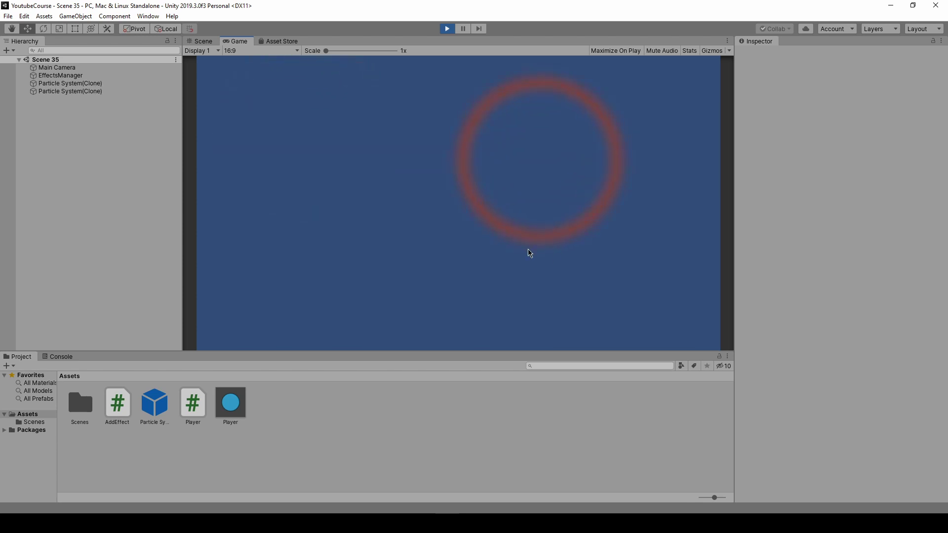
{"action": "left_click", "coordinate": [479, 179]}
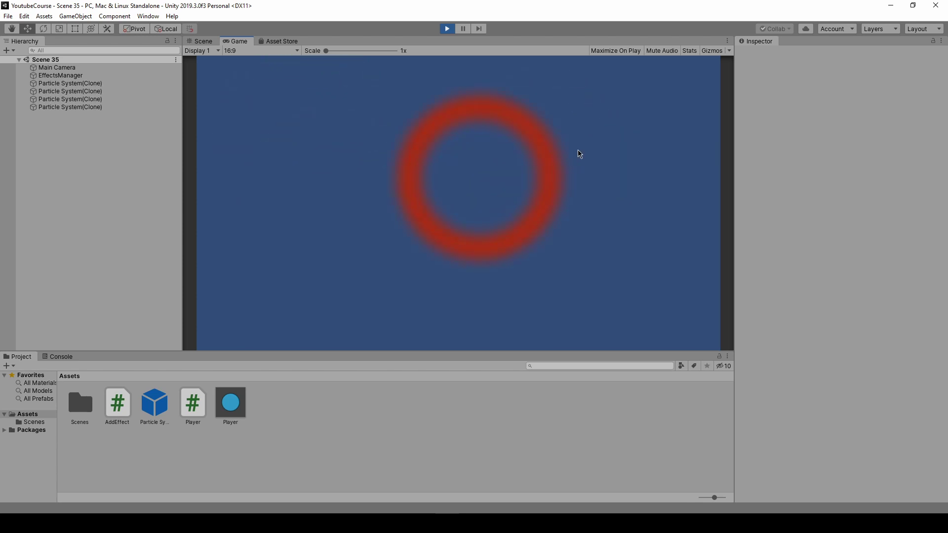
{"action": "left_click", "coordinate": [632, 247]}
{"action": "left_click", "coordinate": [398, 168]}
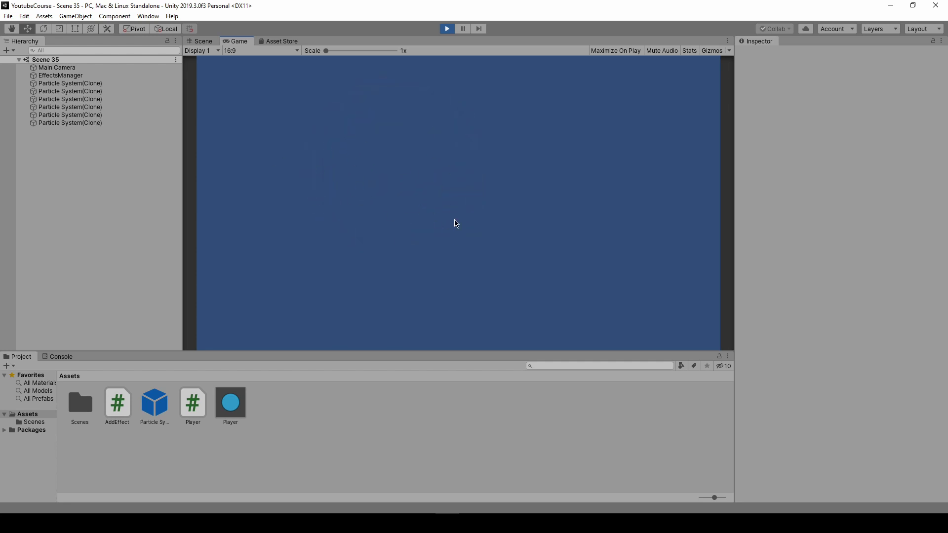
{"action": "left_click", "coordinate": [395, 175]}
{"action": "left_click", "coordinate": [543, 215]}
{"action": "left_click", "coordinate": [416, 192]}
{"action": "left_click", "coordinate": [438, 185]}
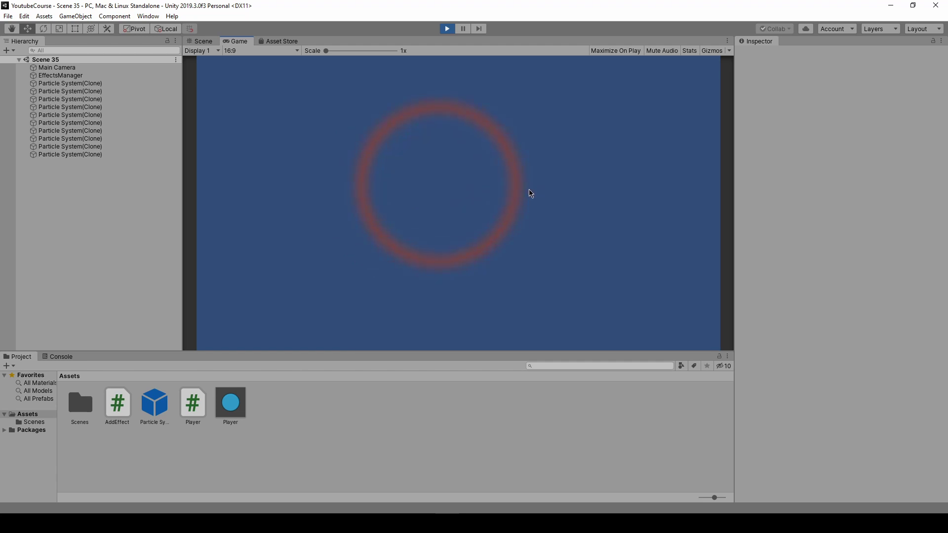
{"action": "left_click", "coordinate": [446, 29]}
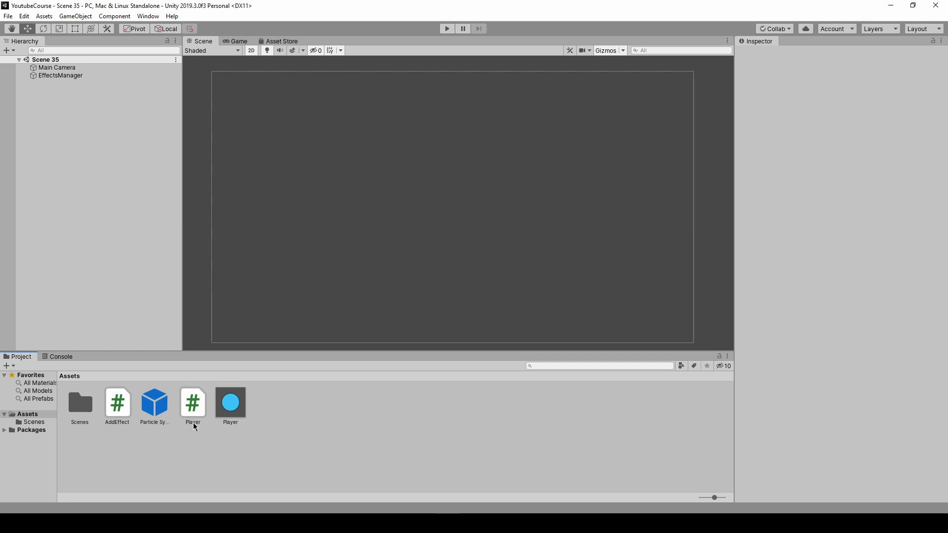
Add a new Effects > Particle System object to Scene 35
{"action": "right_click", "coordinate": [79, 118]}
{"action": "mouse_move", "coordinate": [128, 245]}
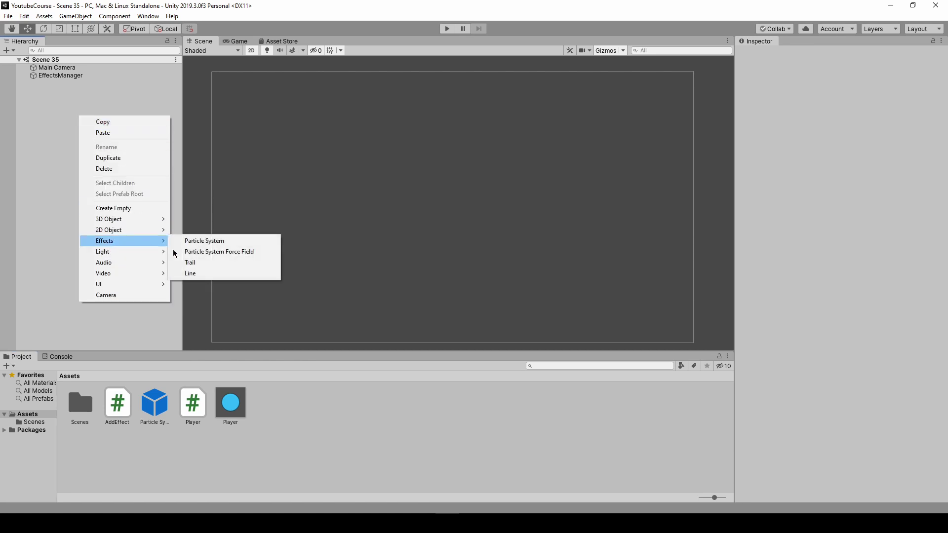
{"action": "left_click", "coordinate": [217, 244]}
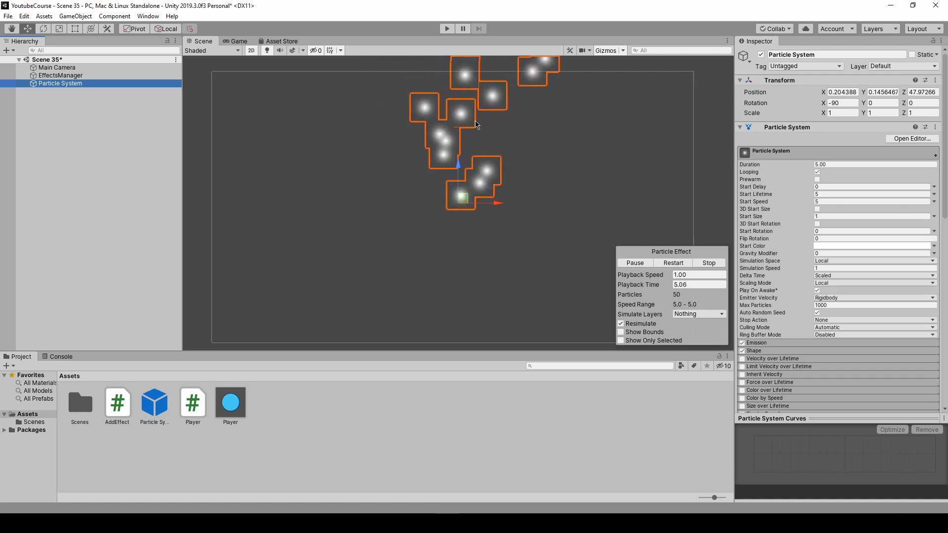
Stop the particle preview, toggle Looping off and back on, and restart the preview
{"action": "left_click", "coordinate": [641, 265]}
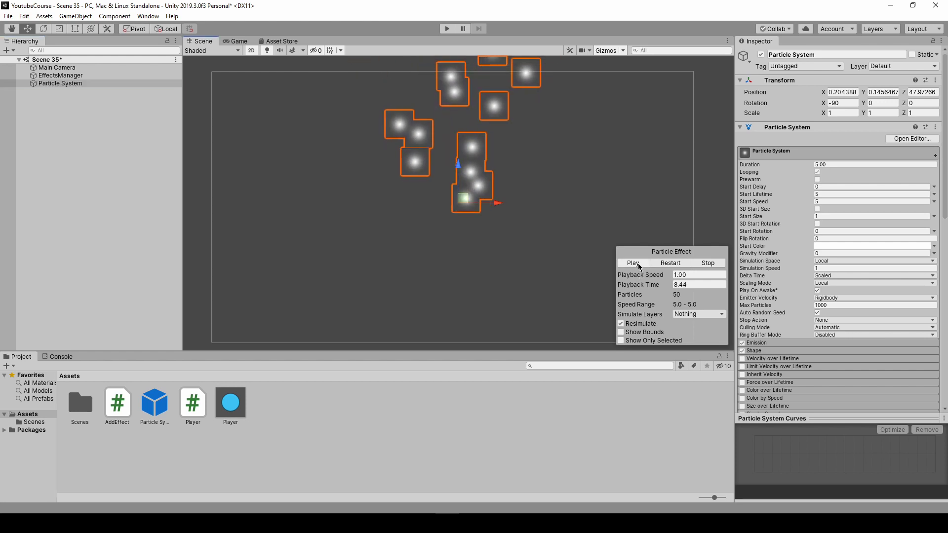
{"action": "left_click", "coordinate": [709, 264]}
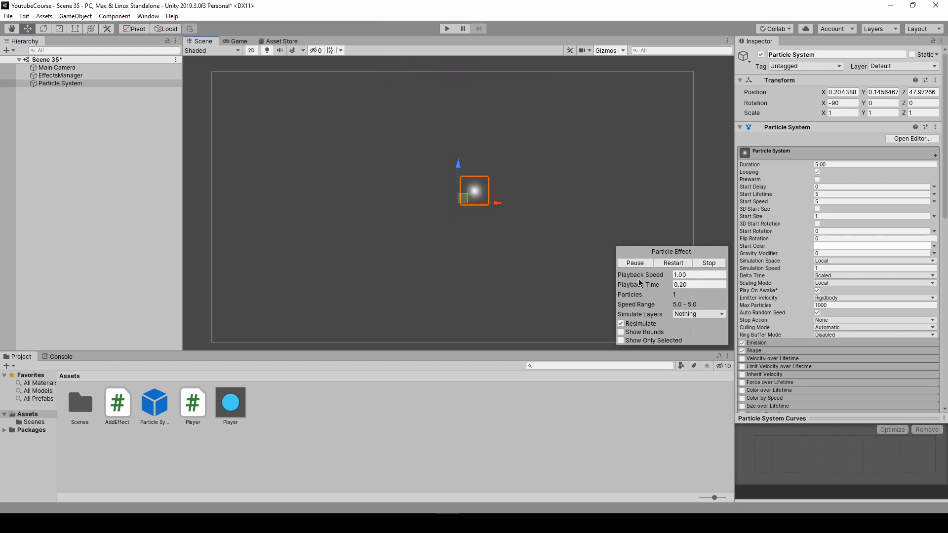
{"action": "left_click", "coordinate": [817, 172]}
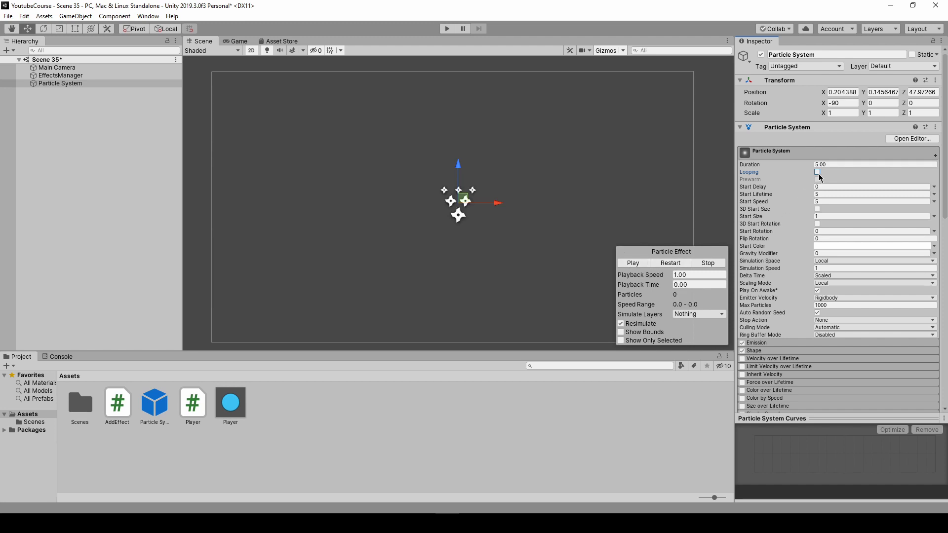
{"action": "left_click", "coordinate": [817, 172]}
{"action": "left_click", "coordinate": [642, 266]}
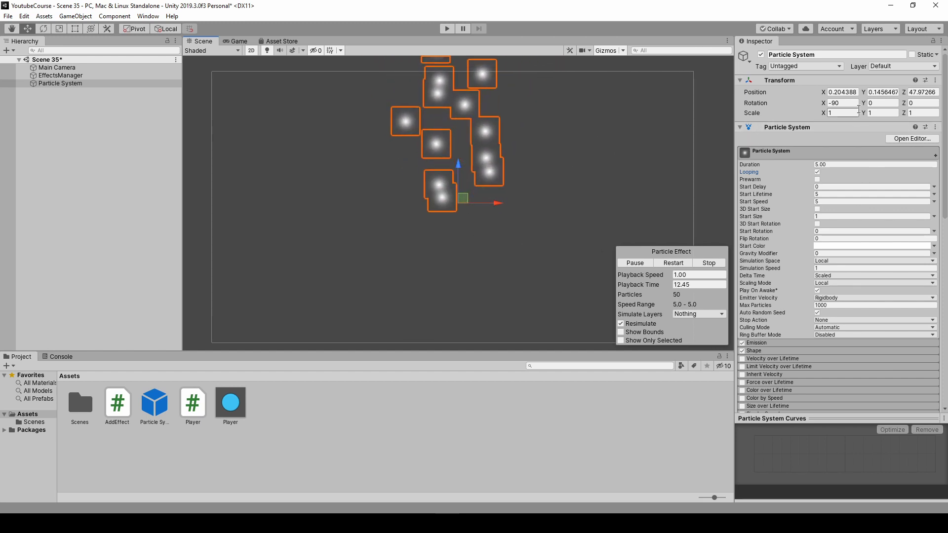
Set the emitter's Rotation X to 0 and switch its Shape to Circle
{"action": "left_click", "coordinate": [828, 103]}
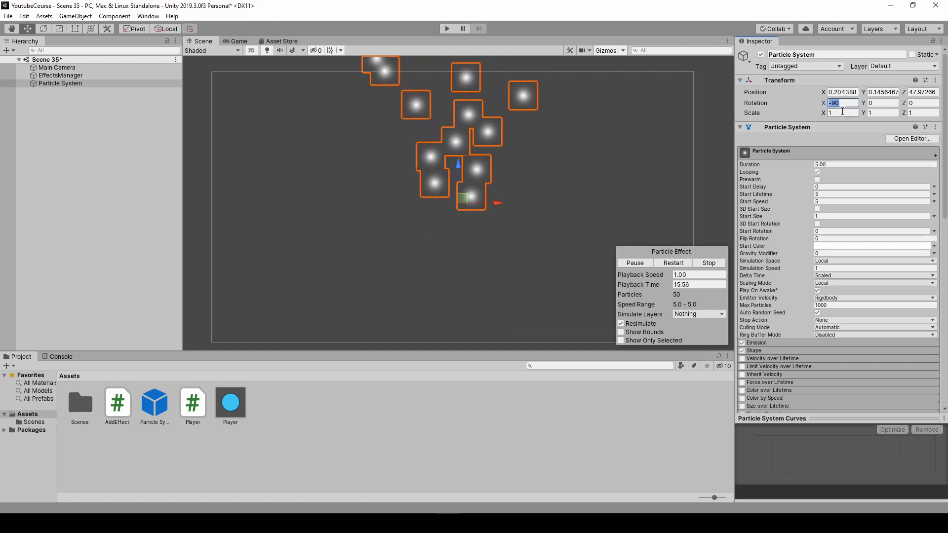
{"action": "type", "text": "0"}
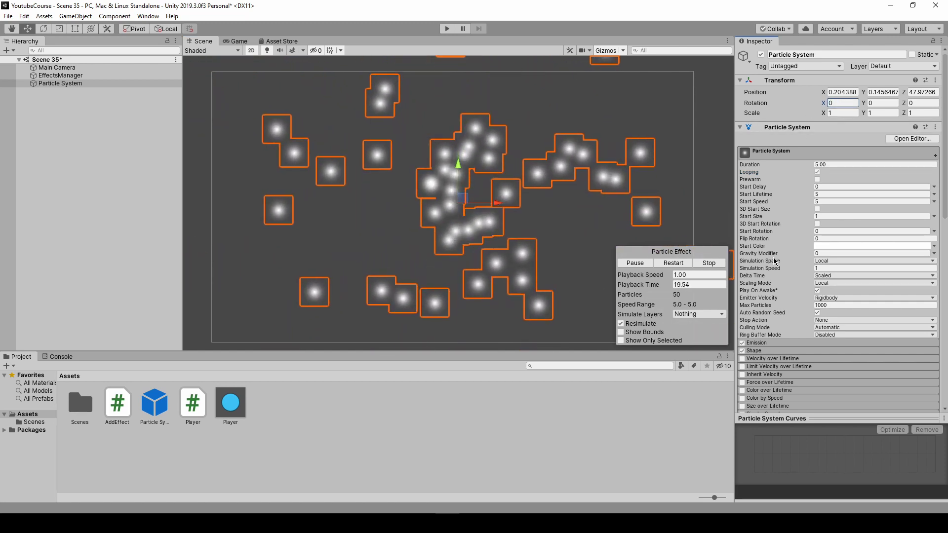
{"action": "left_click", "coordinate": [761, 350]}
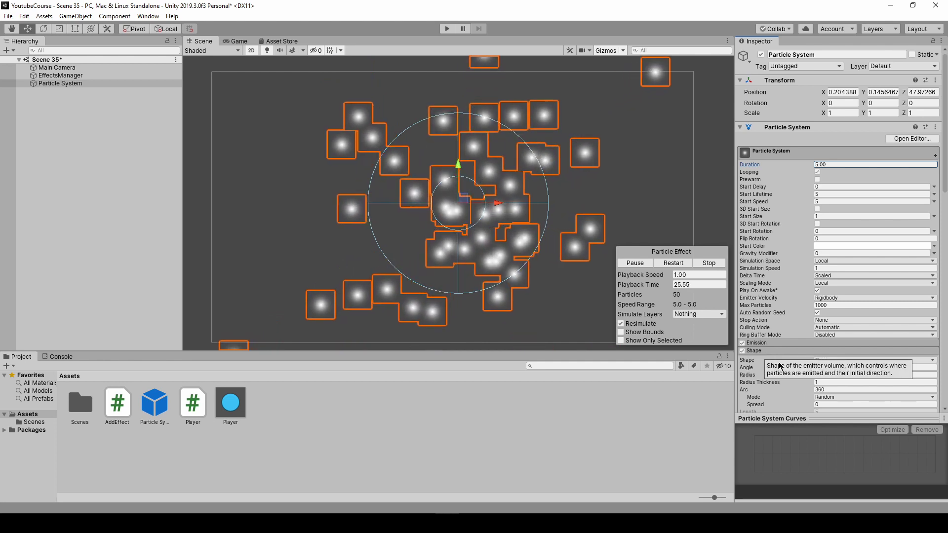
{"action": "left_click", "coordinate": [861, 361]}
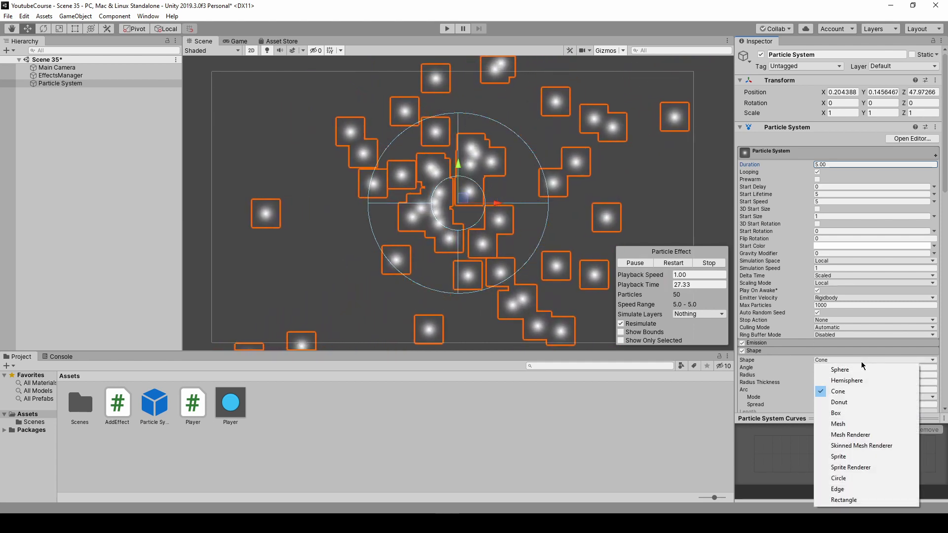
{"action": "left_click", "coordinate": [868, 478]}
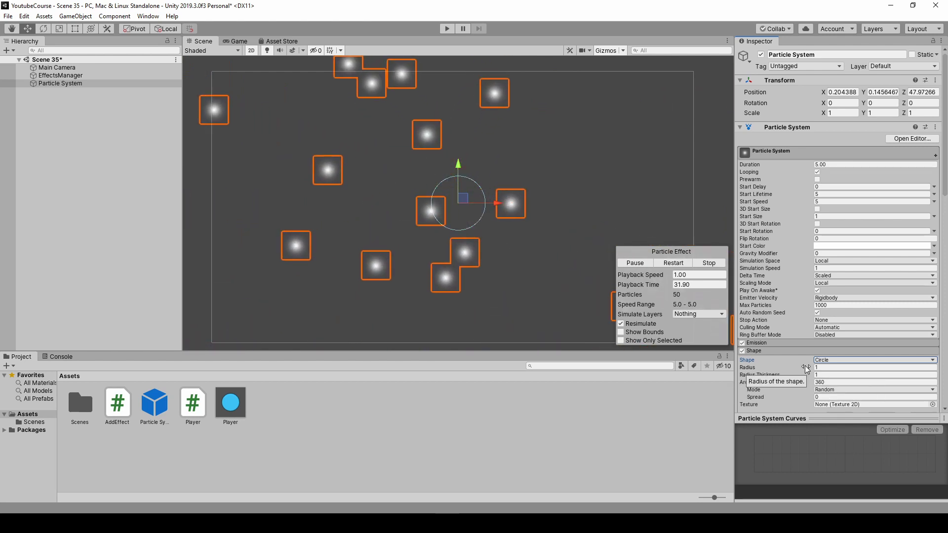
Shrink the circle Radius to 0.0001 and set its Mode to Burst Spread
{"action": "left_click_drag", "start_coordinate": [805, 366], "coordinate": [775, 367]}
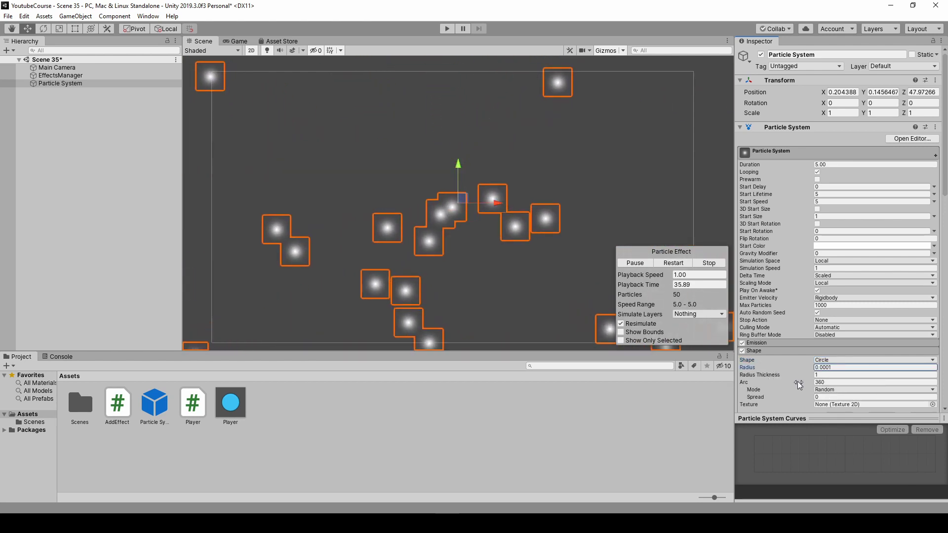
{"action": "left_click", "coordinate": [847, 391]}
{"action": "left_click", "coordinate": [861, 433]}
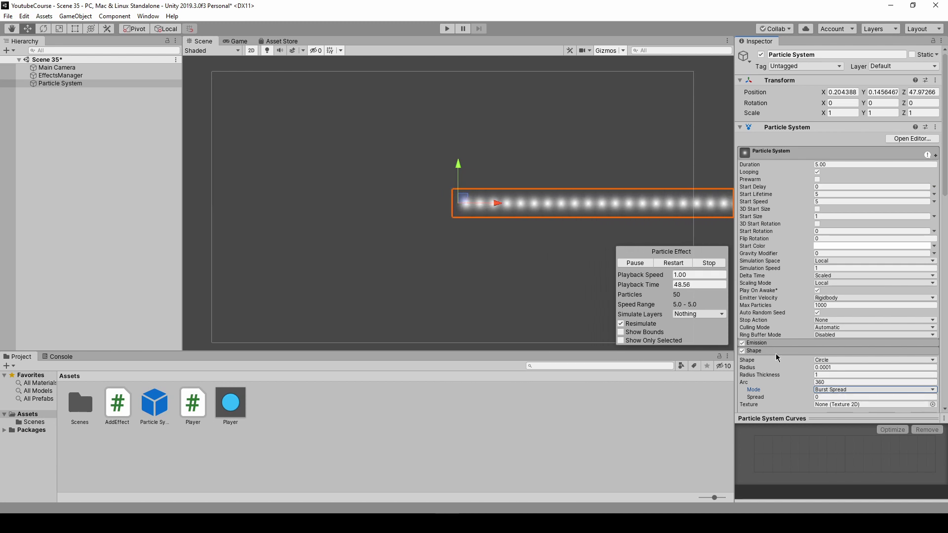
{"action": "scroll", "coordinate": [790, 361], "scroll_direction": "down", "scroll_amount": 5}
{"action": "scroll", "coordinate": [804, 365], "scroll_direction": "up", "scroll_amount": 3}
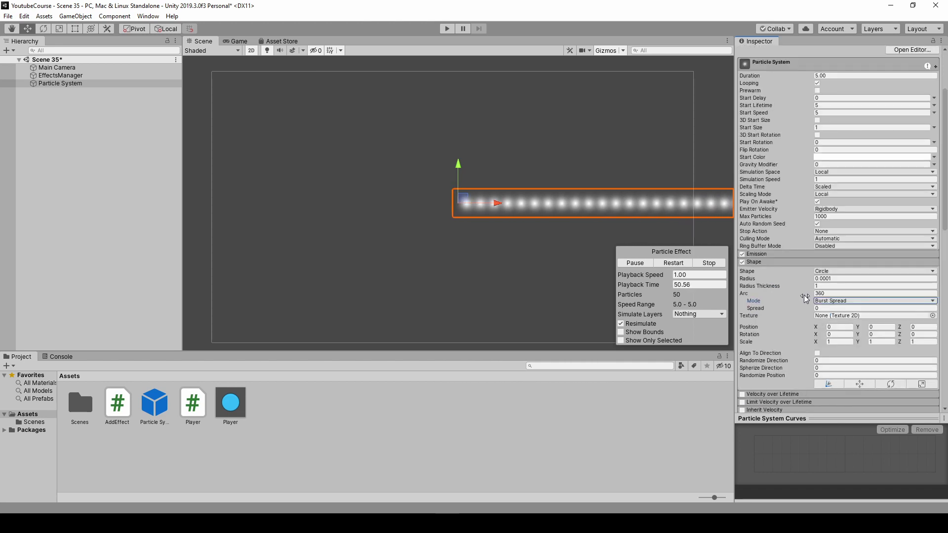
In Emission, add a burst of 60 particles at time 0.000
{"action": "left_click", "coordinate": [780, 261]}
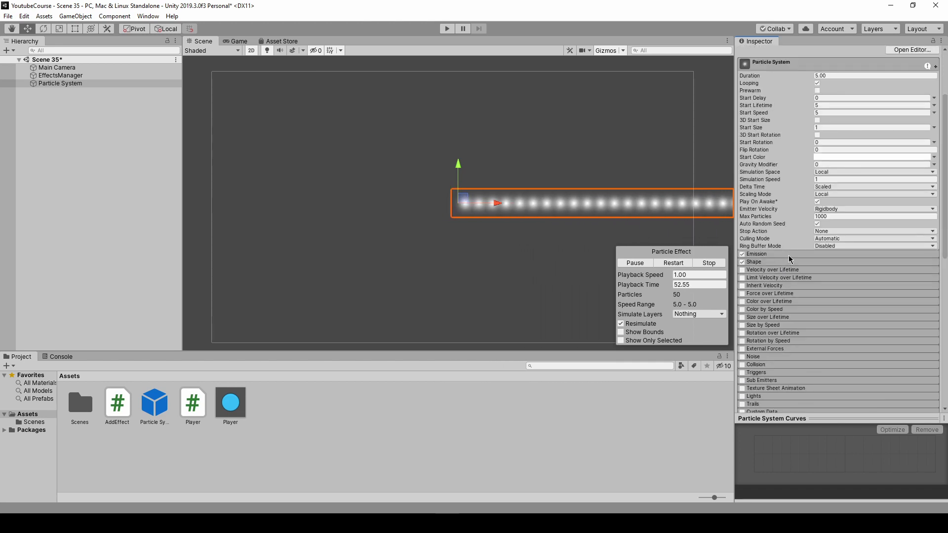
{"action": "left_click", "coordinate": [789, 254]}
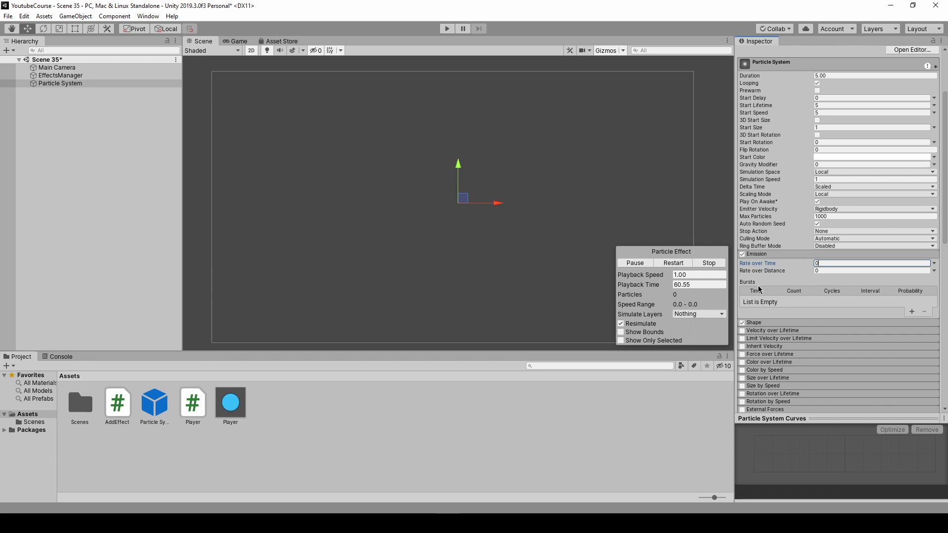
{"action": "left_click", "coordinate": [912, 312]}
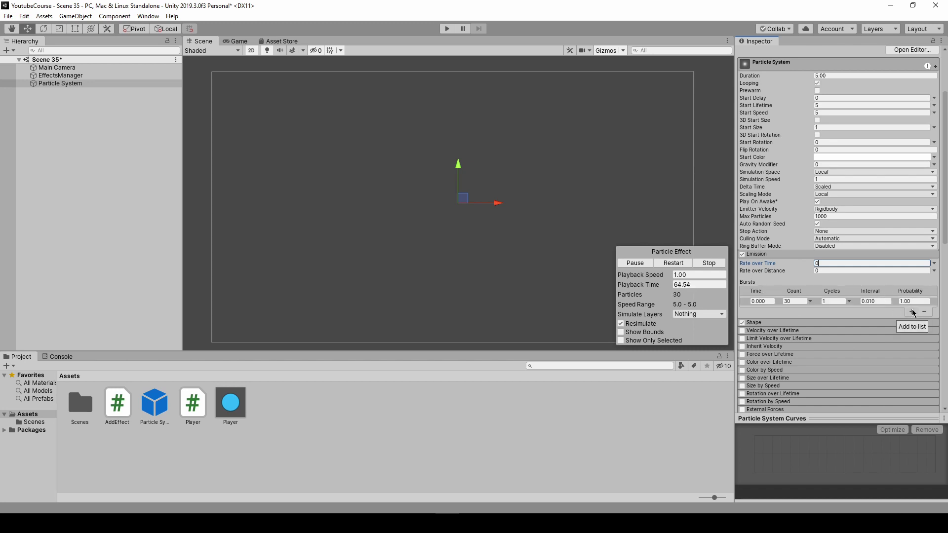
{"action": "left_click", "coordinate": [782, 301]}
{"action": "type", "text": "60"}
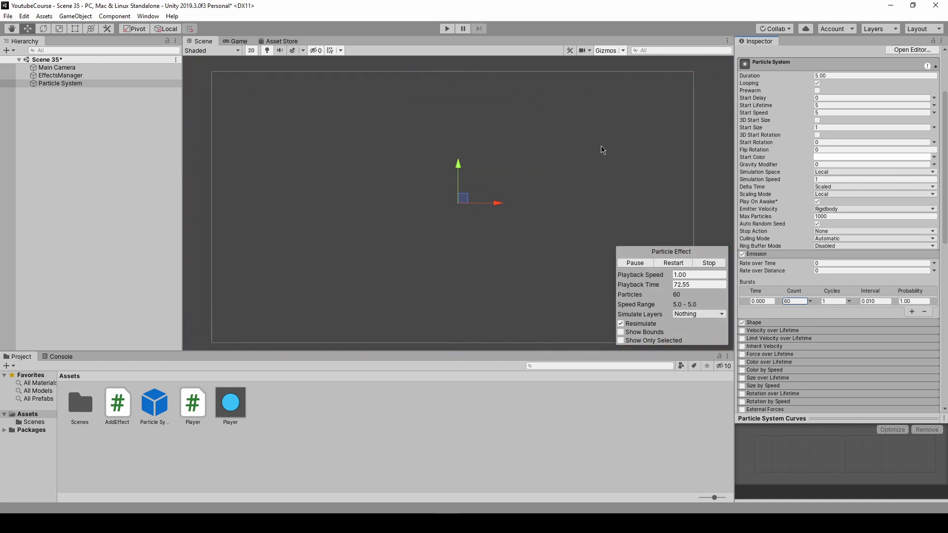
Set Duration to 1 and Start Lifetime to 1
{"action": "scroll", "coordinate": [827, 247], "scroll_direction": "up", "scroll_amount": 4}
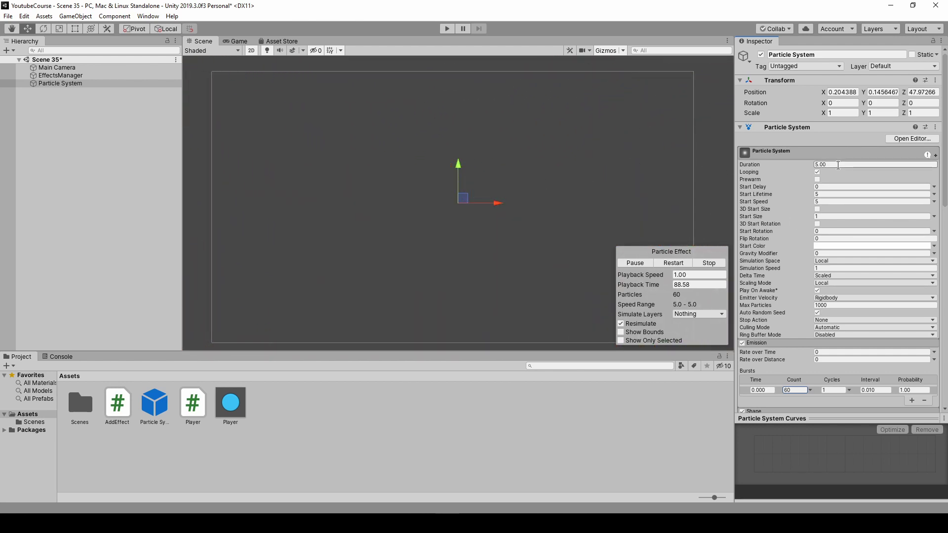
{"action": "type", "text": "1"}
{"action": "key", "text": "Return"}
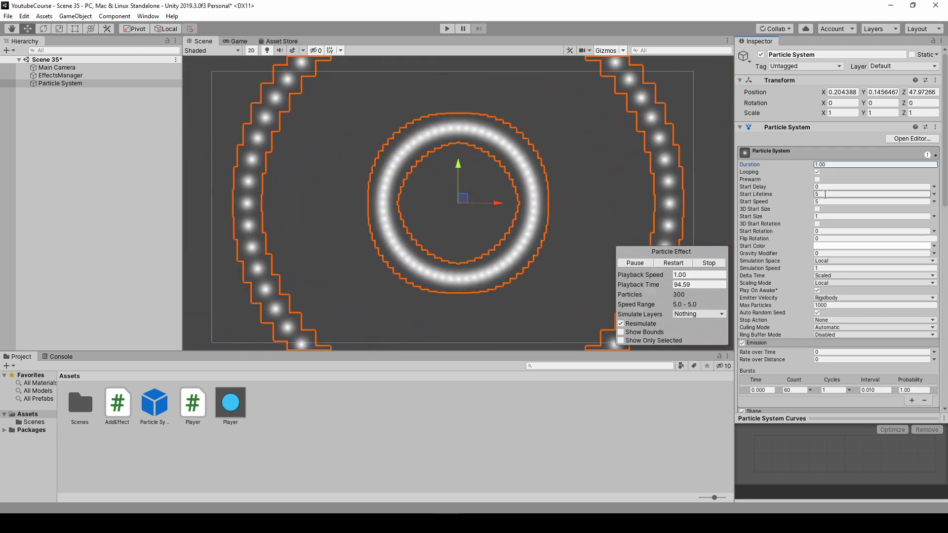
{"action": "left_click", "coordinate": [817, 194]}
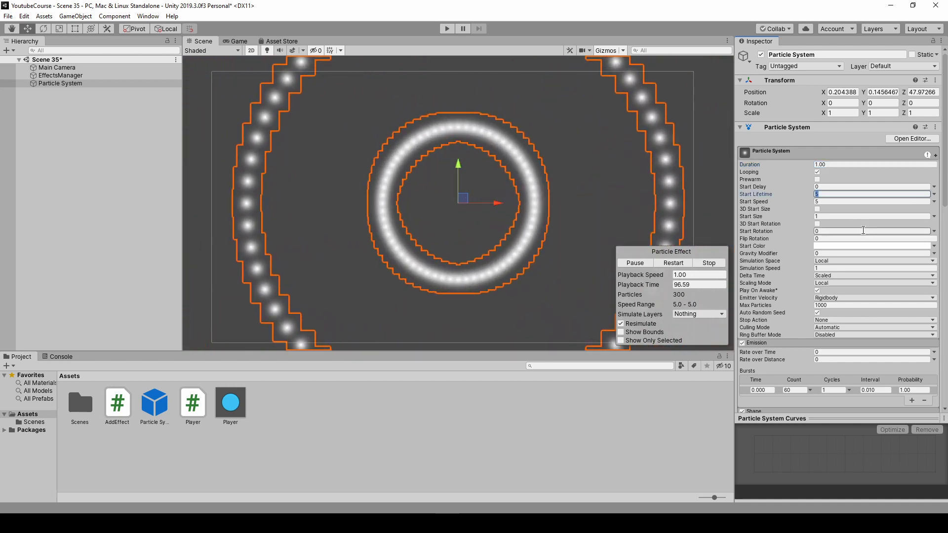
{"action": "type", "text": "1"}
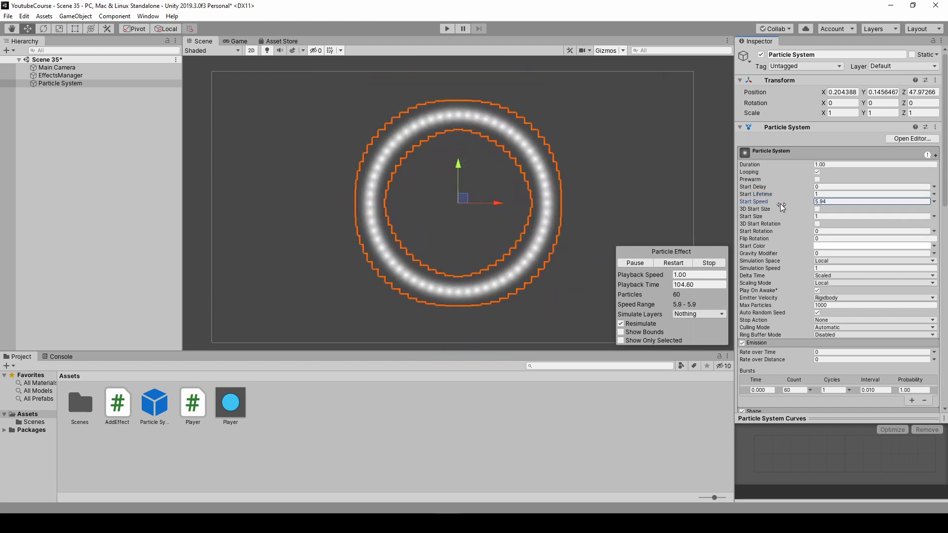
Raise Start Speed to 12.22, change Start Lifetime to 0.8, and Start Size to 2.78
{"action": "left_click_drag", "start_coordinate": [785, 209], "coordinate": [881, 218]}
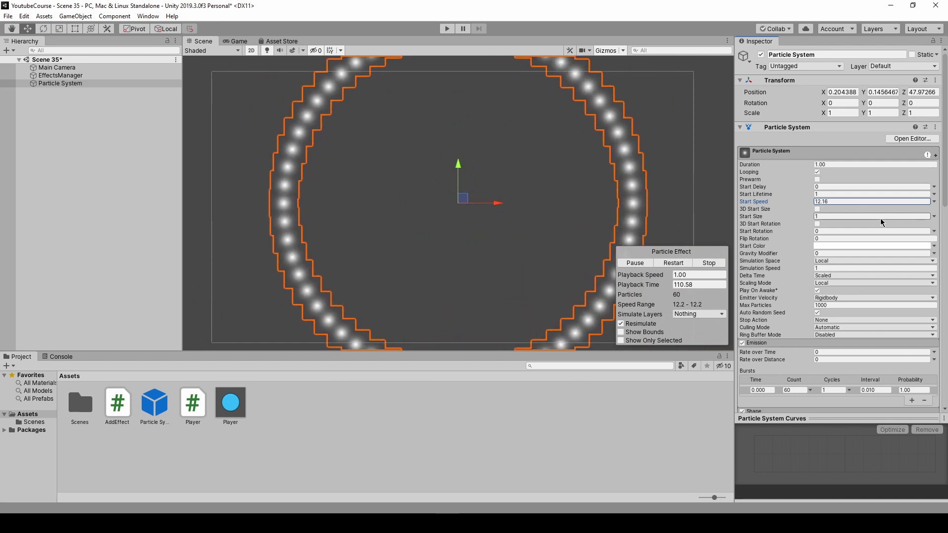
{"action": "left_click_drag", "start_coordinate": [881, 219], "coordinate": [883, 222]}
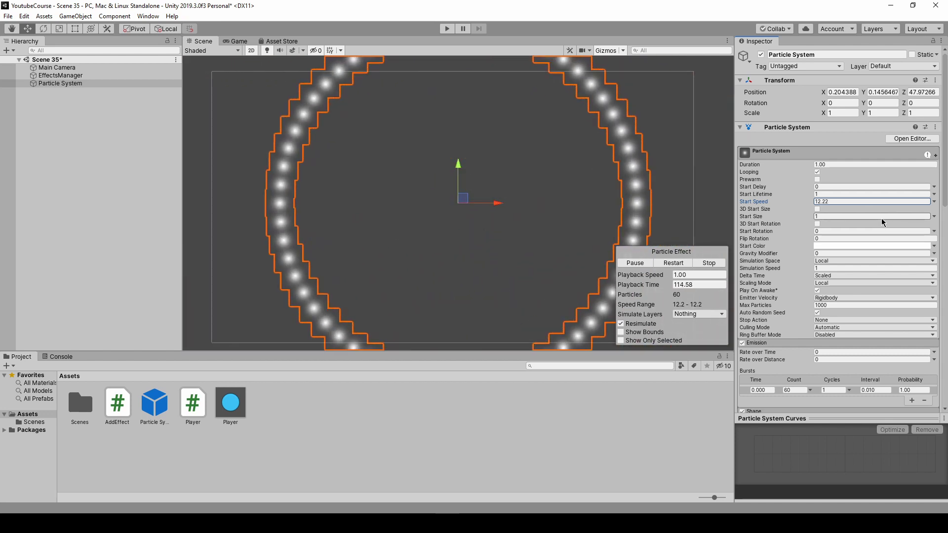
{"action": "left_click", "coordinate": [831, 195]}
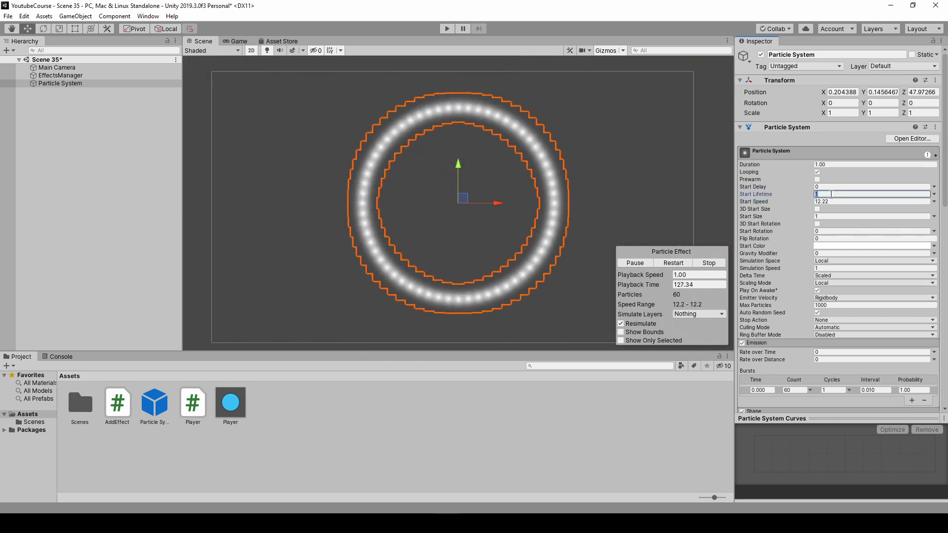
{"action": "type", "text": "0.8"}
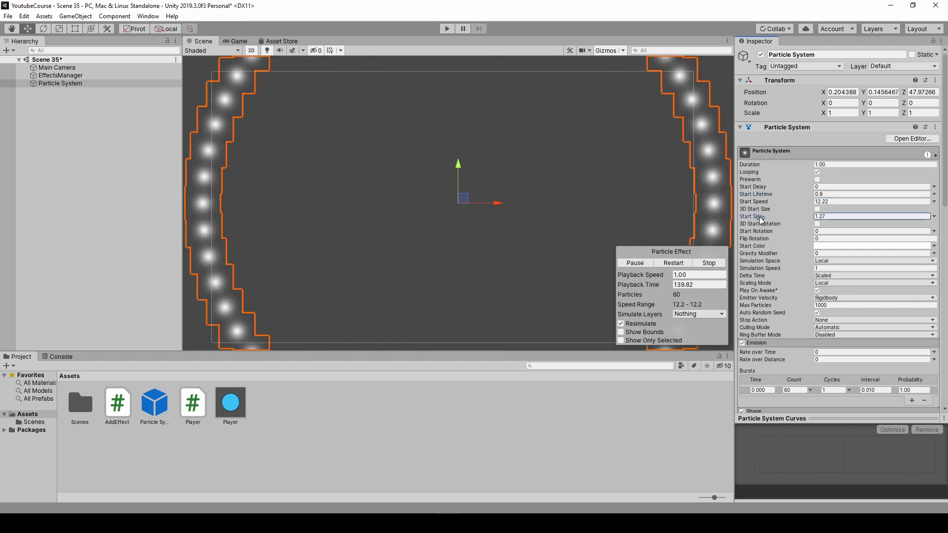
{"action": "left_click_drag", "start_coordinate": [757, 221], "coordinate": [772, 224]}
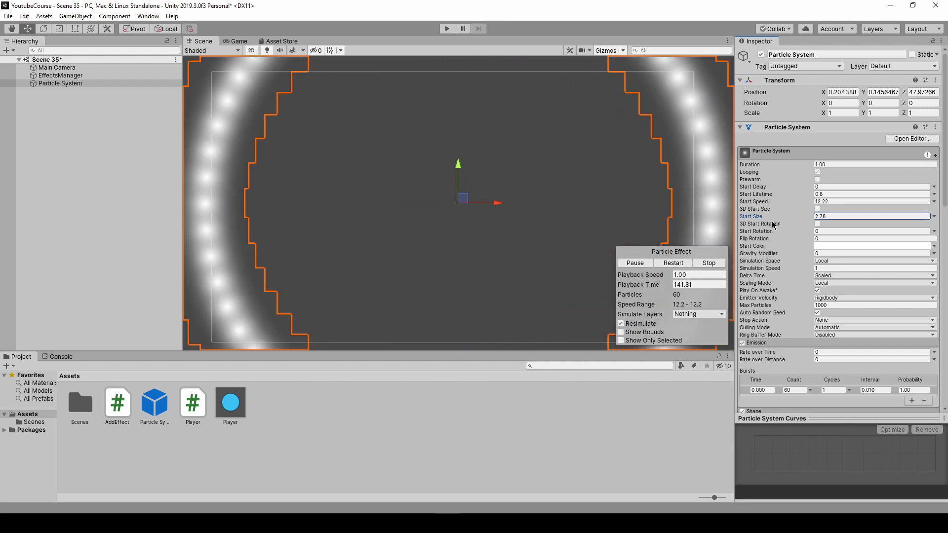
Make the particles' Start Color light blue (6EA7FF)
{"action": "left_click", "coordinate": [859, 246]}
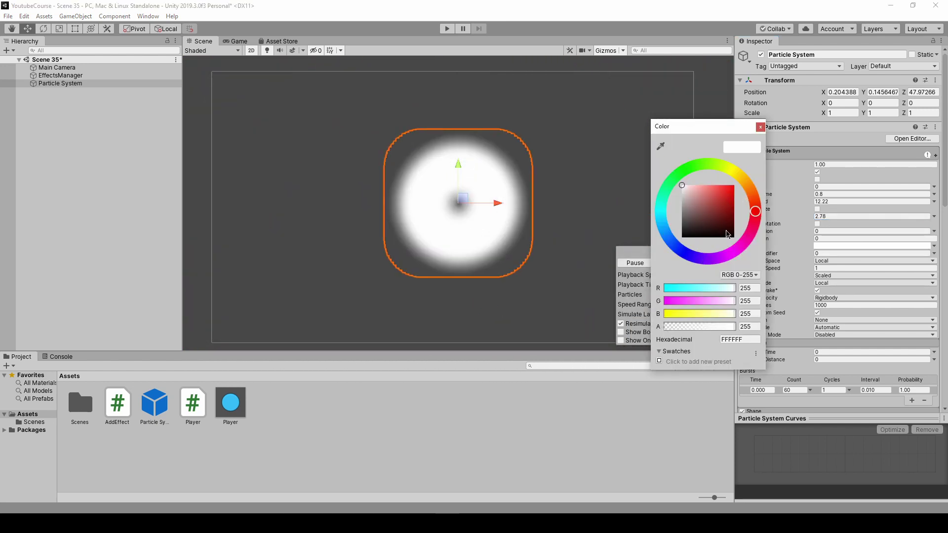
{"action": "left_click", "coordinate": [670, 239]}
{"action": "left_click", "coordinate": [714, 191]}
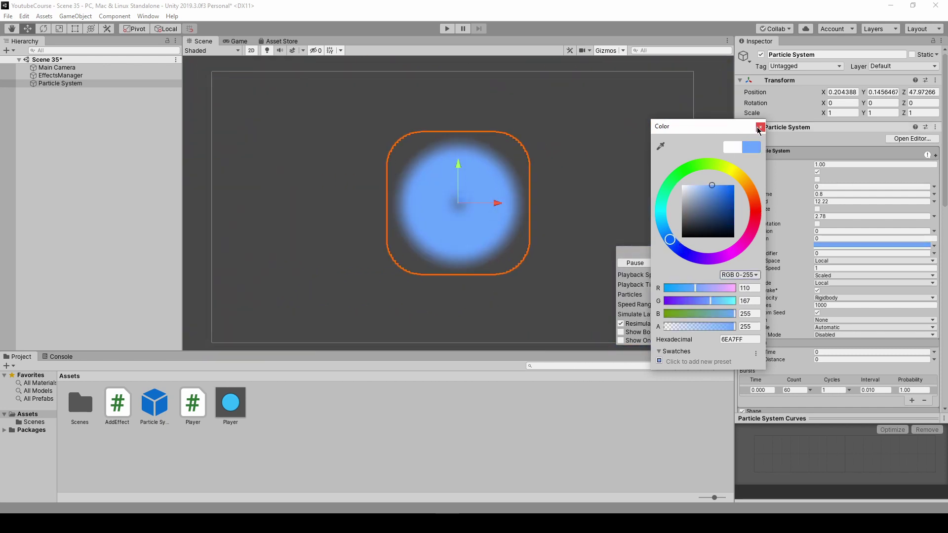
{"action": "left_click", "coordinate": [760, 127]}
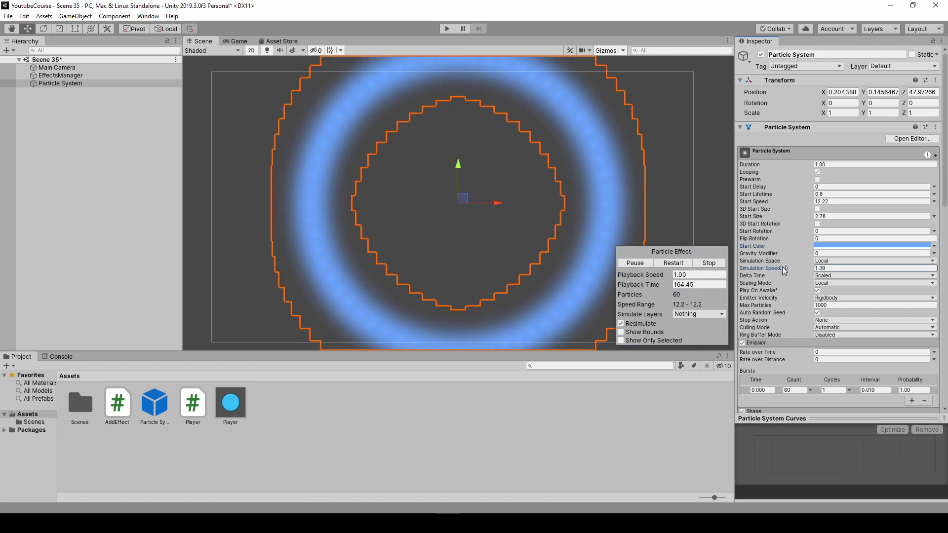
Adjust Simulation Speed to 1.03
{"action": "left_click_drag", "start_coordinate": [783, 266], "coordinate": [787, 267]}
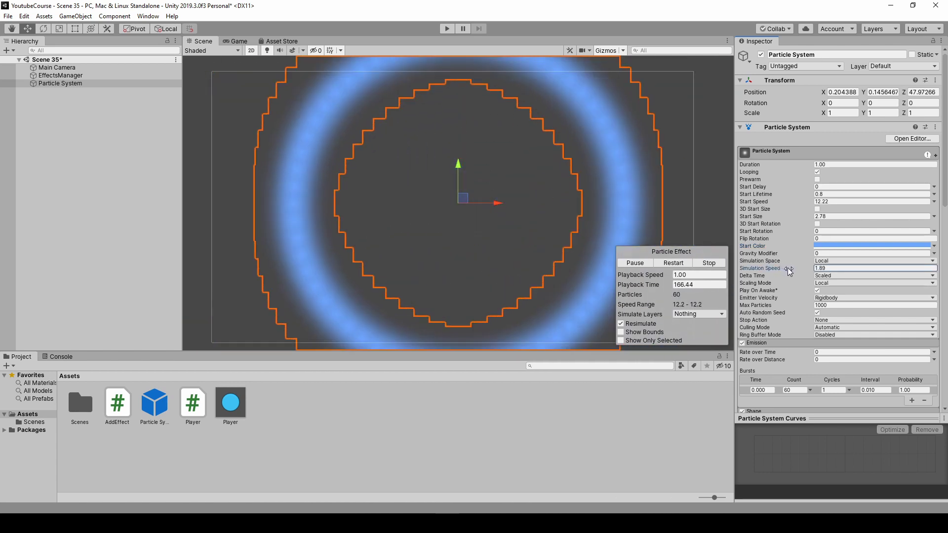
{"action": "left_click_drag", "start_coordinate": [787, 268], "coordinate": [774, 267]}
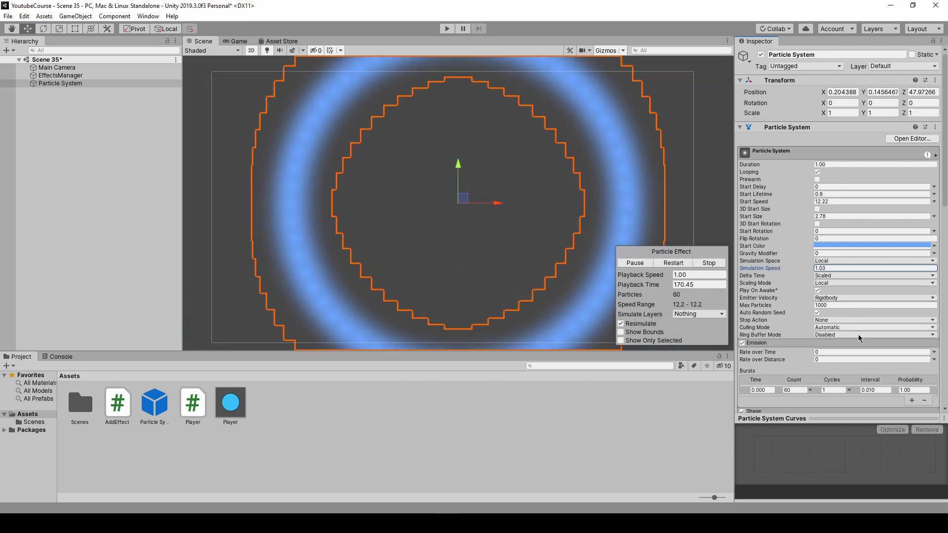
{"action": "scroll", "coordinate": [843, 321], "scroll_direction": "down", "scroll_amount": 4}
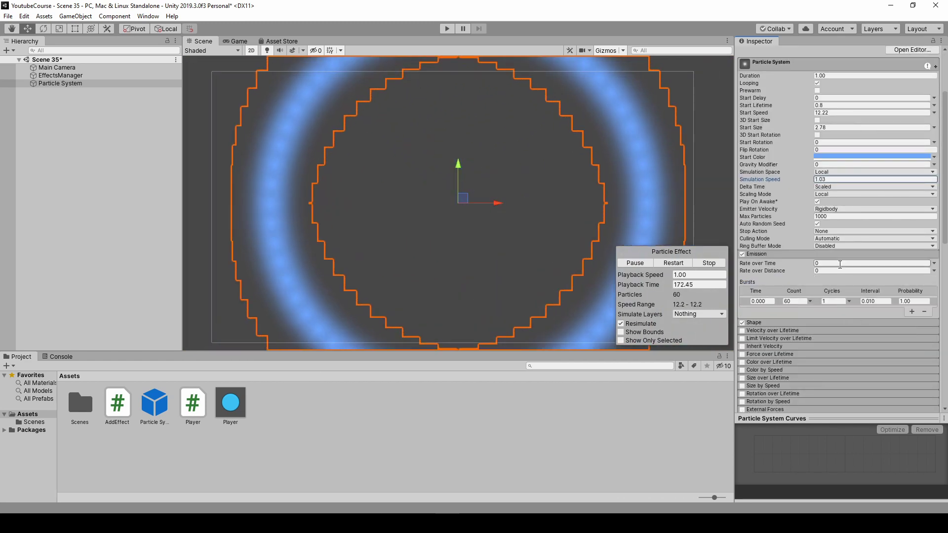
Enable Limit Velocity over Lifetime and set its Dampen to 0.36
{"action": "left_click", "coordinate": [770, 254]}
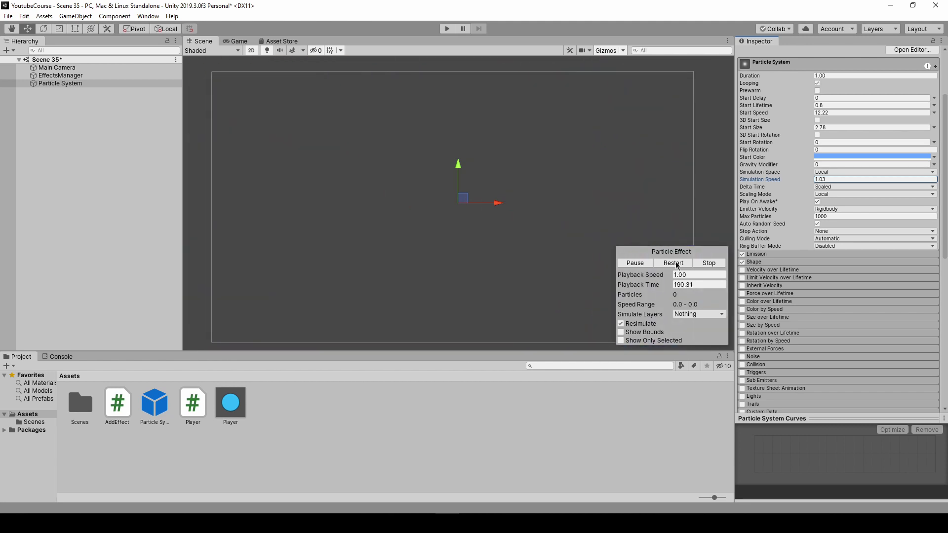
{"action": "left_click", "coordinate": [742, 279]}
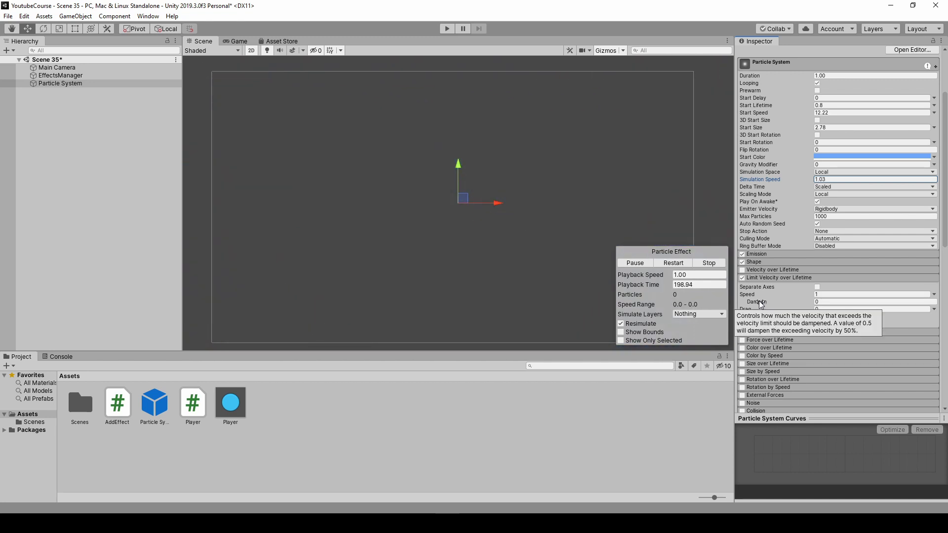
{"action": "left_click_drag", "start_coordinate": [761, 303], "coordinate": [761, 304]}
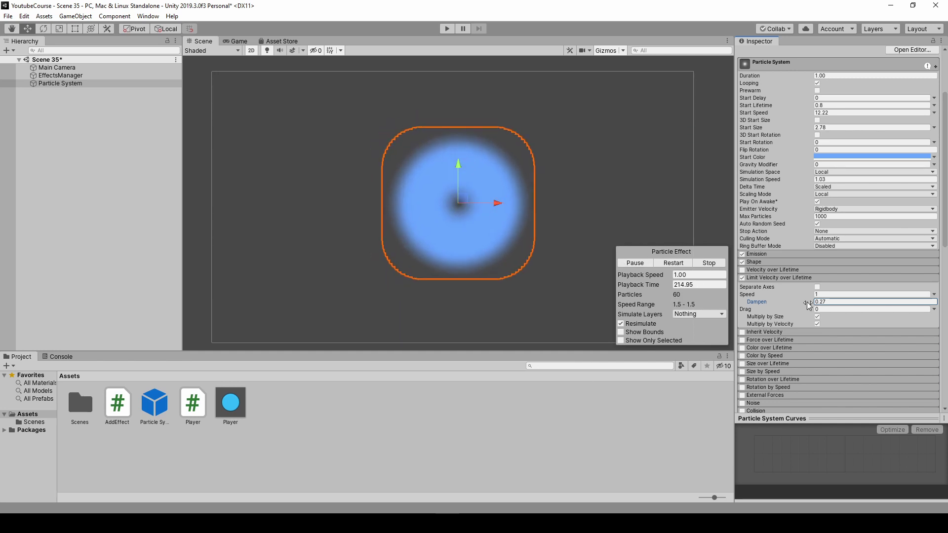
{"action": "left_click_drag", "start_coordinate": [810, 304], "coordinate": [813, 305]}
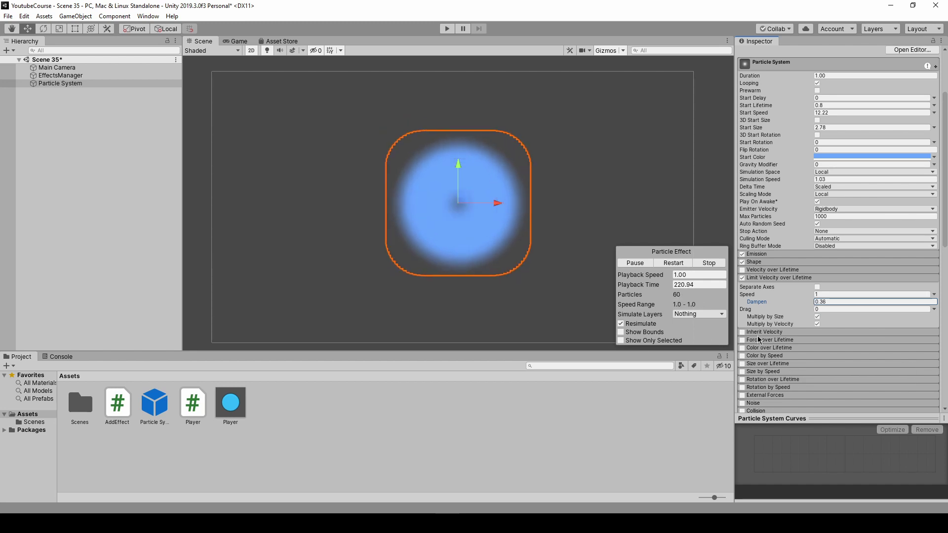
Enable Color over Lifetime and set the gradient's end alpha key to 0
{"action": "left_click", "coordinate": [760, 278]}
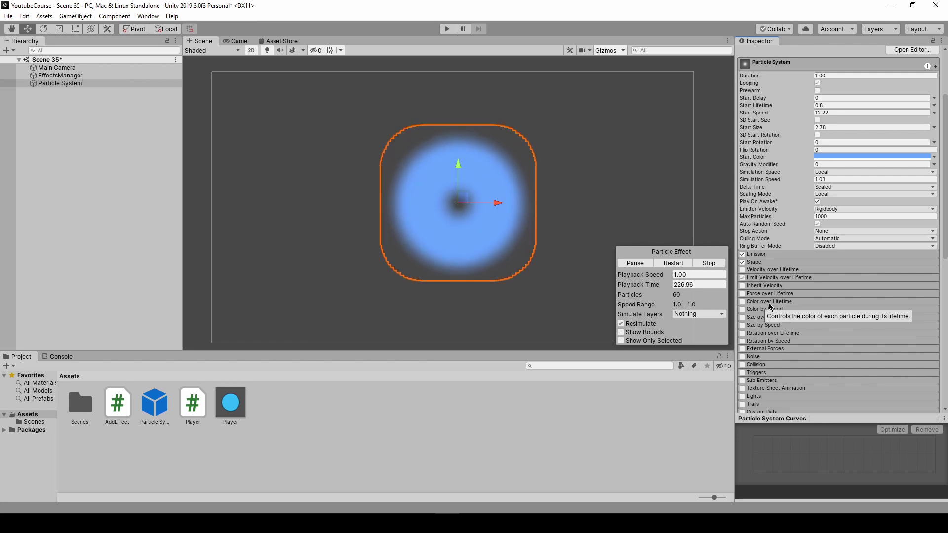
{"action": "left_click", "coordinate": [768, 301]}
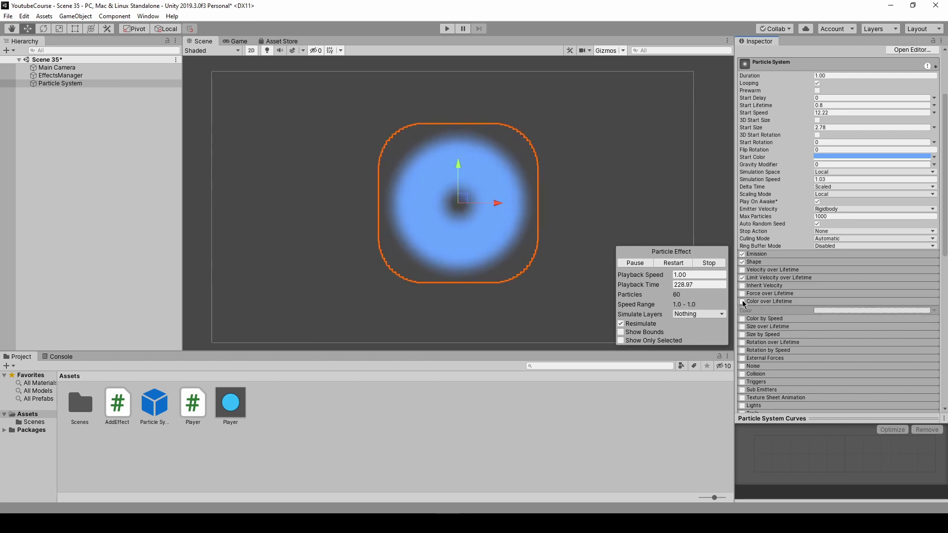
{"action": "left_click", "coordinate": [826, 310]}
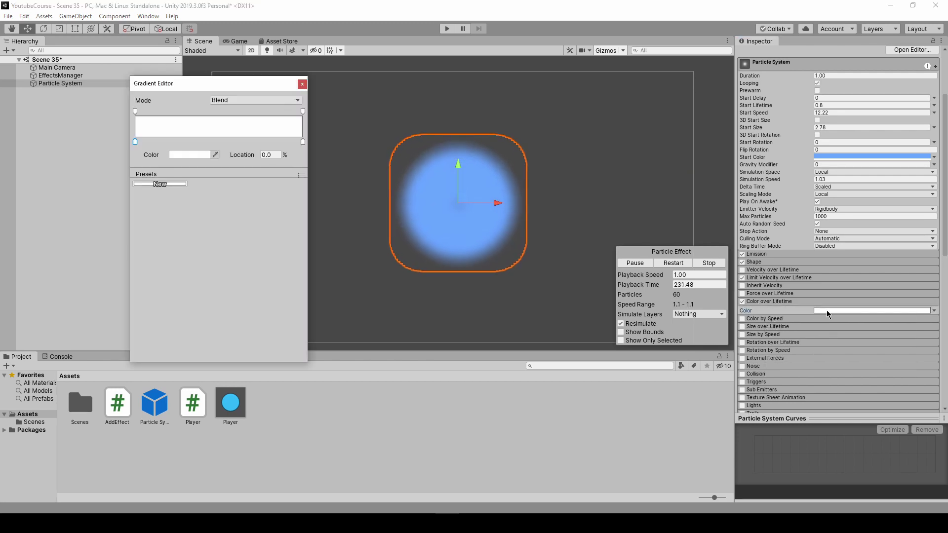
{"action": "left_click", "coordinate": [136, 141]}
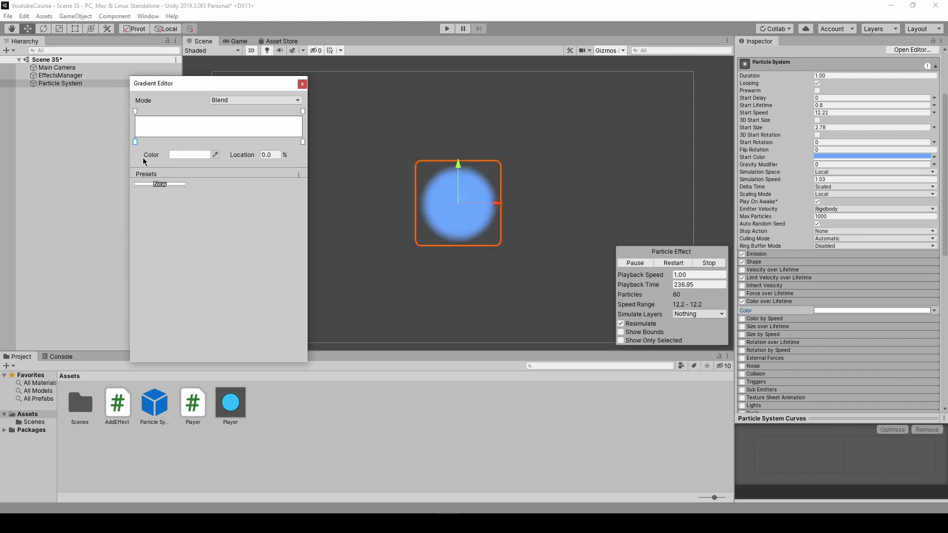
{"action": "left_click", "coordinate": [135, 111]}
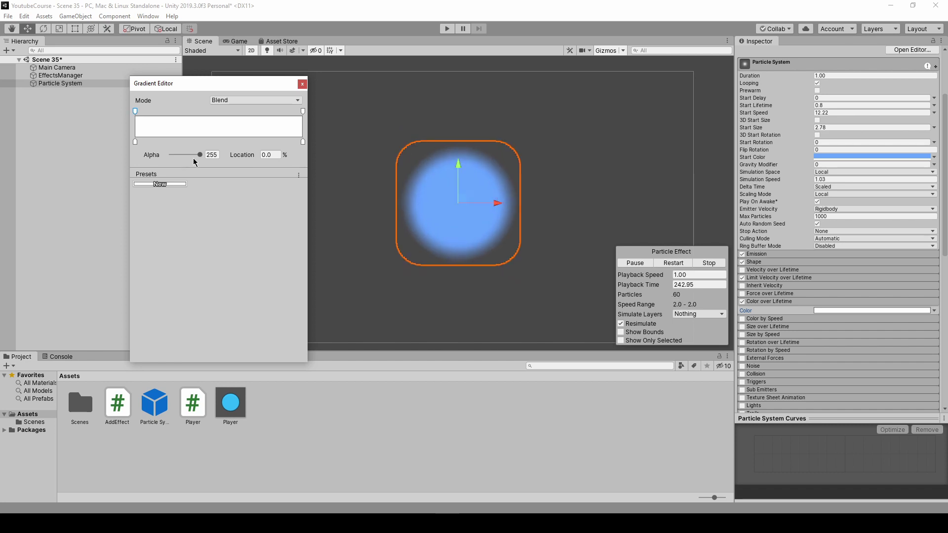
{"action": "mouse_move", "coordinate": [199, 155]}
{"action": "left_mouse_down"}
{"action": "mouse_move", "coordinate": [172, 154]}
{"action": "mouse_move", "coordinate": [199, 154]}
{"action": "left_mouse_up"}
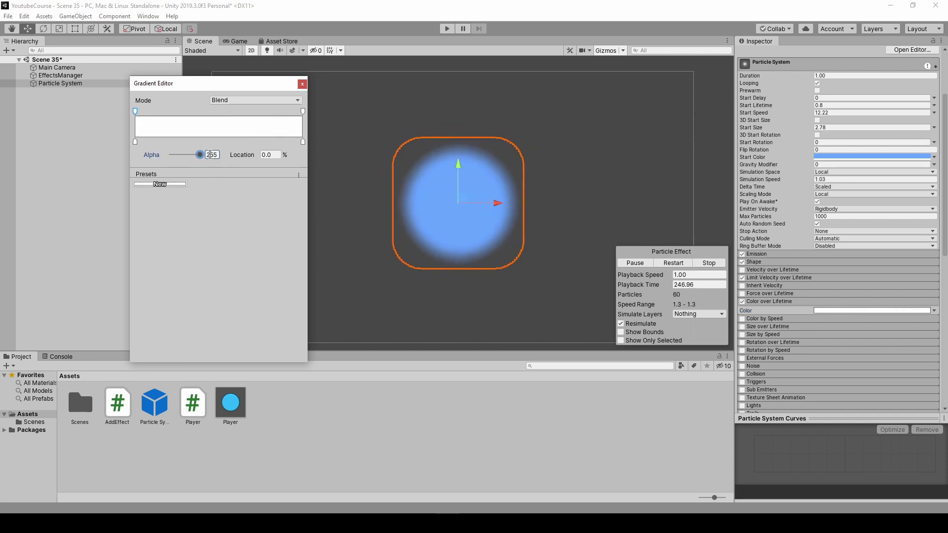
{"action": "left_click", "coordinate": [303, 112]}
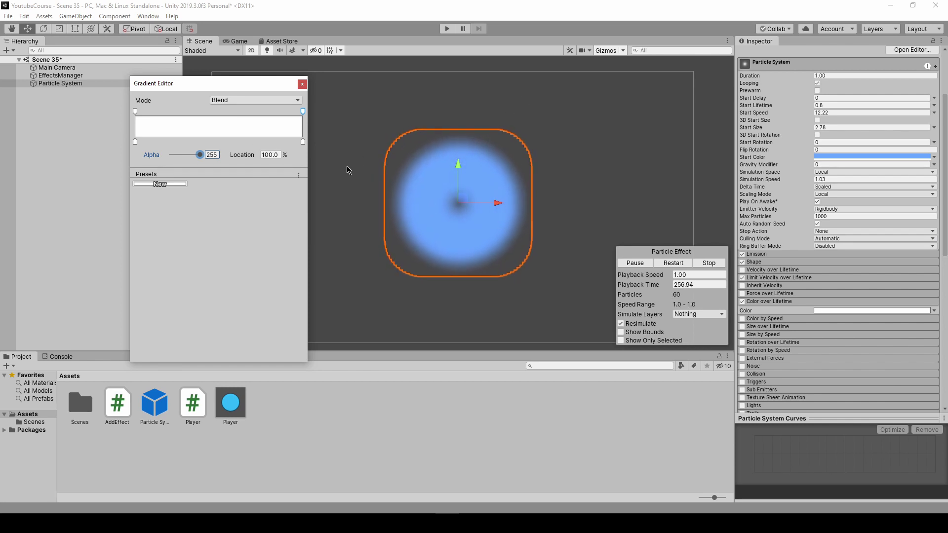
{"action": "left_click_drag", "start_coordinate": [200, 156], "coordinate": [169, 156]}
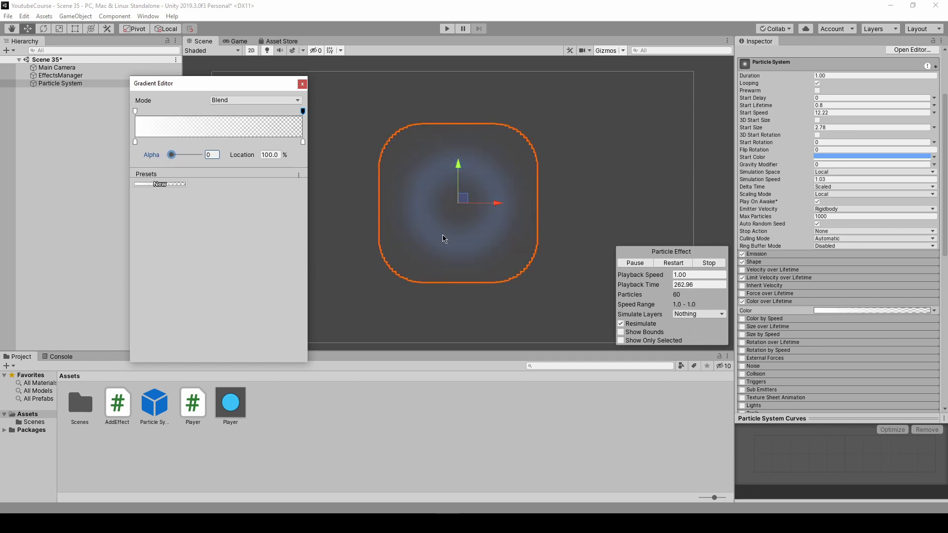
Set the gradient's starting colour key to blue
{"action": "left_click", "coordinate": [135, 142]}
{"action": "left_click", "coordinate": [192, 155]}
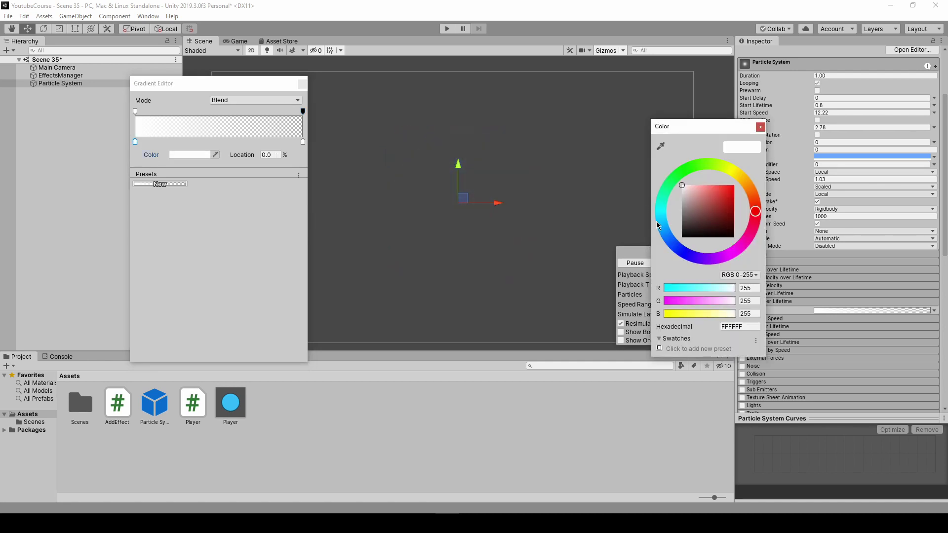
{"action": "left_click", "coordinate": [661, 219]}
{"action": "left_click", "coordinate": [726, 194]}
{"action": "left_click_drag", "start_coordinate": [733, 193], "coordinate": [734, 185]}
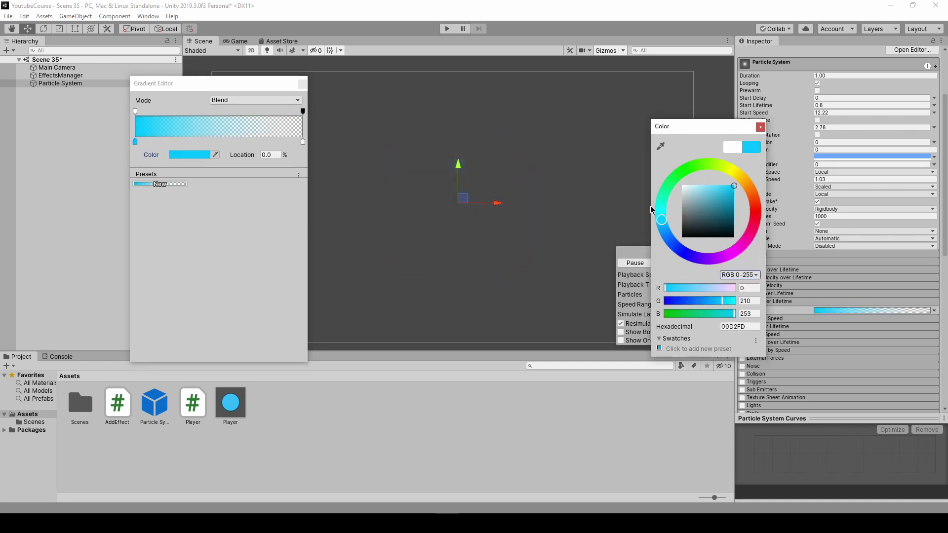
{"action": "left_click", "coordinate": [666, 230]}
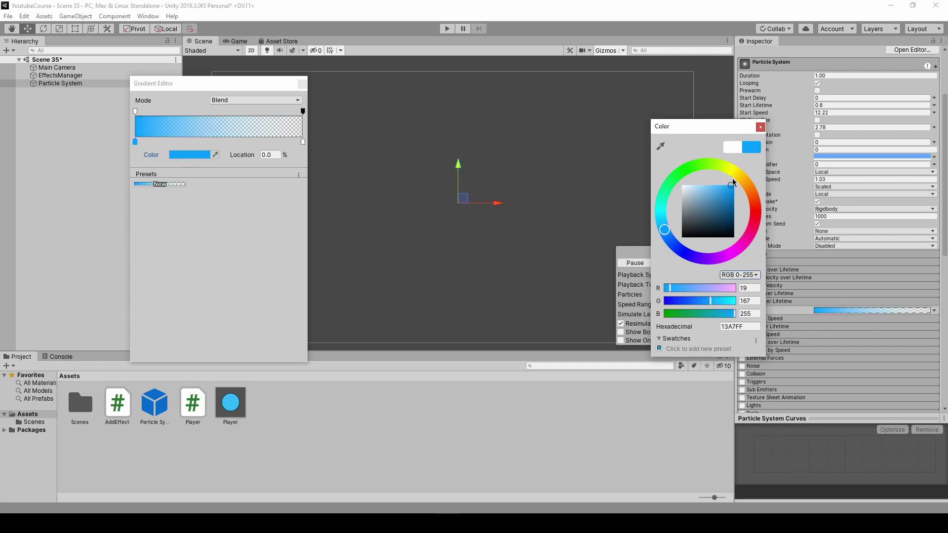
{"action": "left_click", "coordinate": [761, 127]}
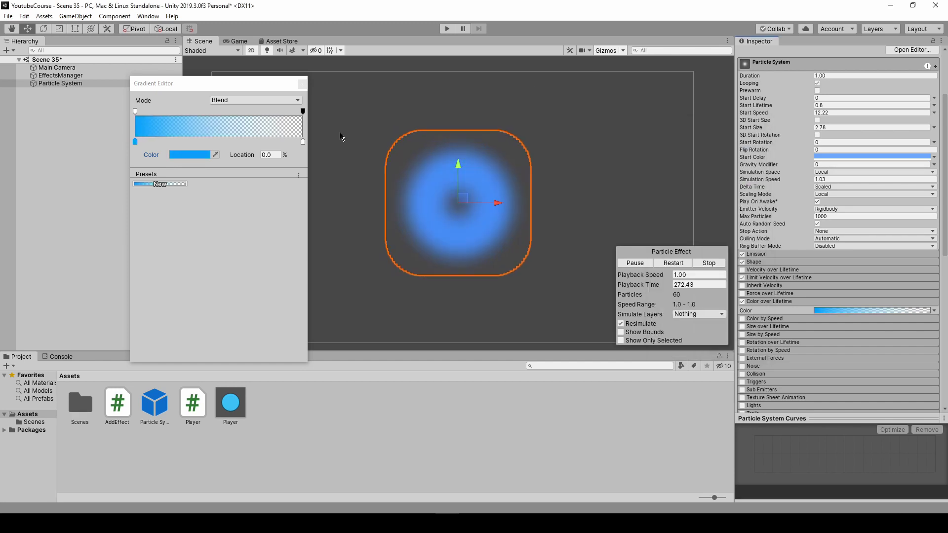
Set the gradient's ending colour key to purple C900DB and close the Gradient Editor
{"action": "left_click", "coordinate": [303, 141]}
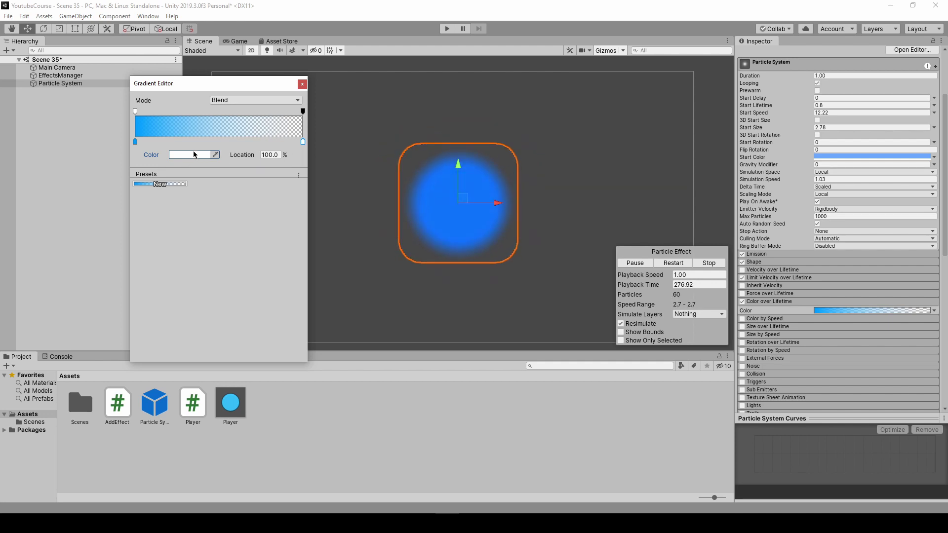
{"action": "left_click", "coordinate": [195, 154]}
{"action": "left_click_drag", "start_coordinate": [665, 210], "coordinate": [728, 254]}
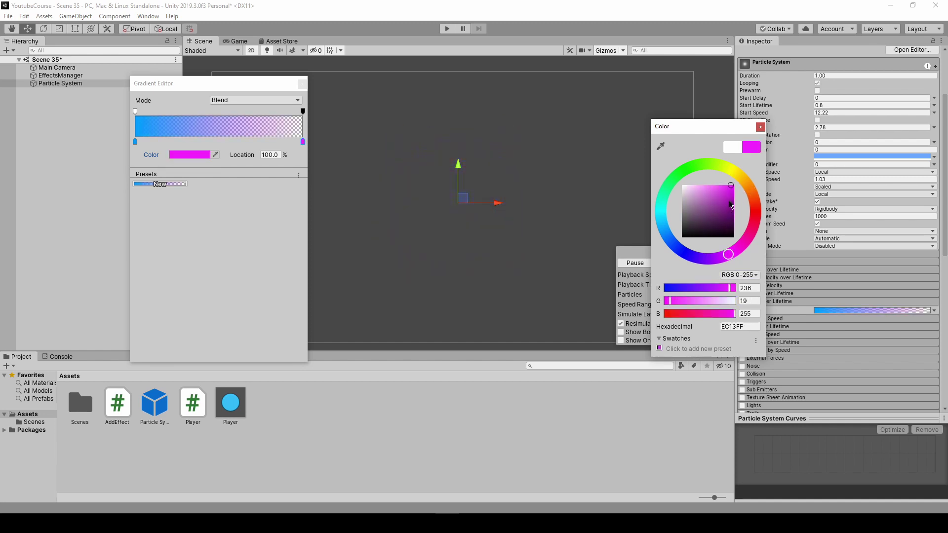
{"action": "left_click", "coordinate": [735, 193]}
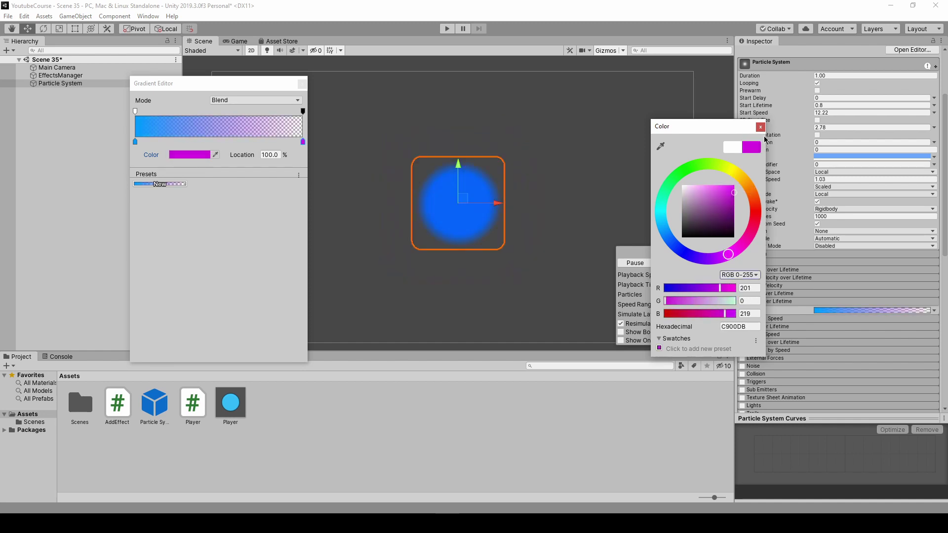
{"action": "left_click", "coordinate": [761, 127]}
{"action": "left_click", "coordinate": [302, 84]}
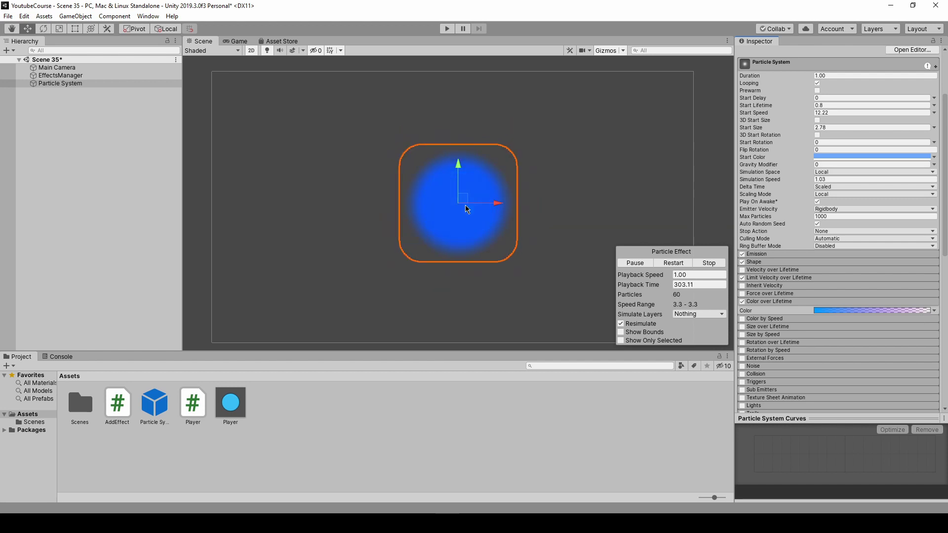
Enable Size over Lifetime with a linear curve descending from 1.0 to 0
{"action": "left_click", "coordinate": [759, 327]}
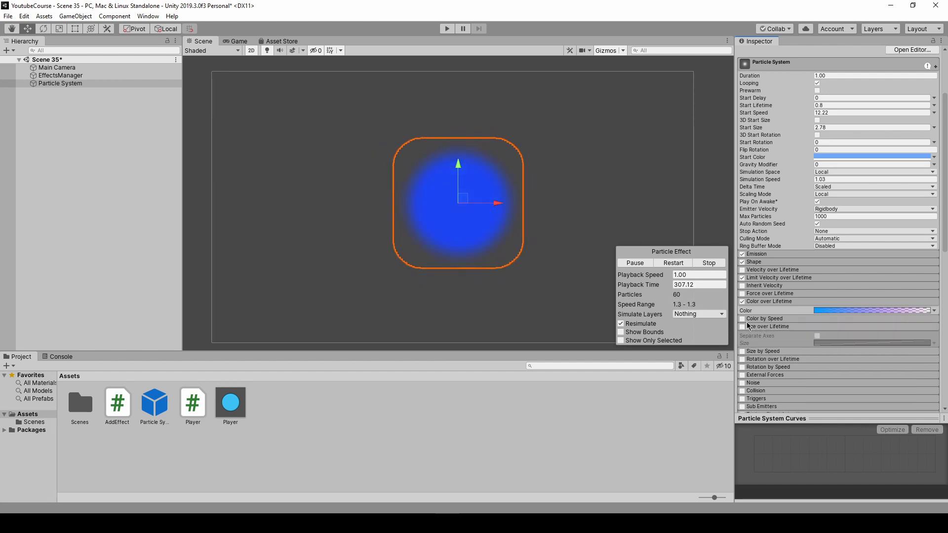
{"action": "left_click", "coordinate": [744, 326]}
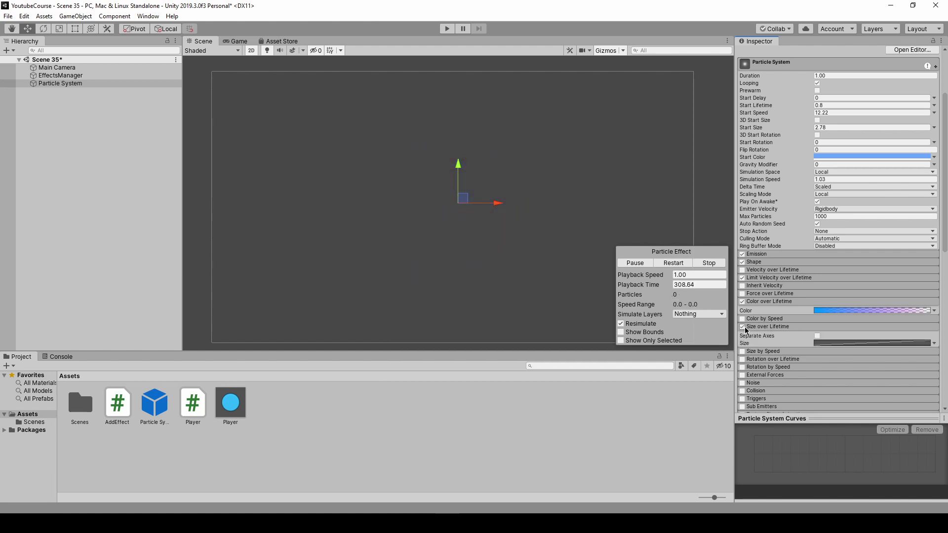
{"action": "left_click", "coordinate": [843, 343]}
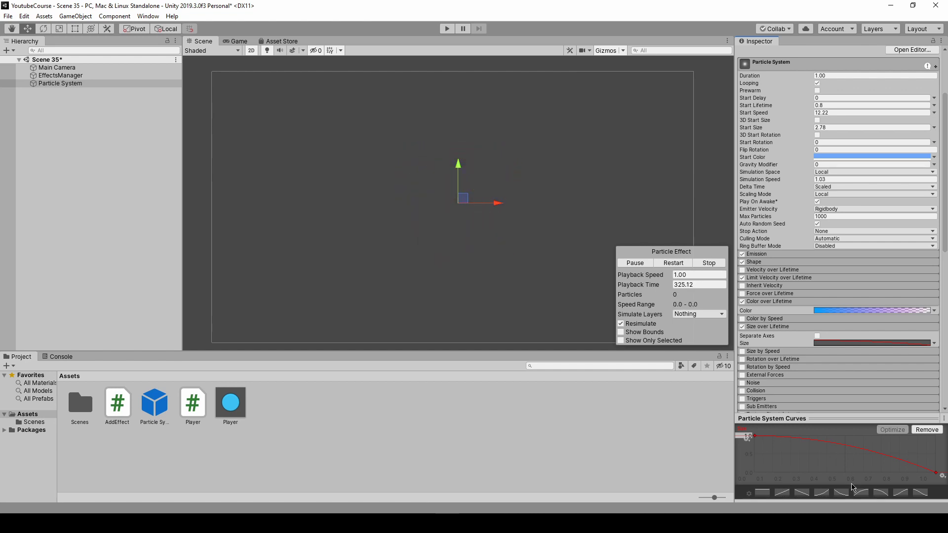
{"action": "left_click", "coordinate": [802, 494]}
{"action": "scroll", "coordinate": [840, 247], "scroll_direction": "up", "scroll_amount": 5}
{"action": "scroll", "coordinate": [839, 247], "scroll_direction": "down", "scroll_amount": 15}
{"action": "scroll", "coordinate": [839, 247], "scroll_direction": "down", "scroll_amount": 5}
{"action": "scroll", "coordinate": [837, 311], "scroll_direction": "up", "scroll_amount": 10}
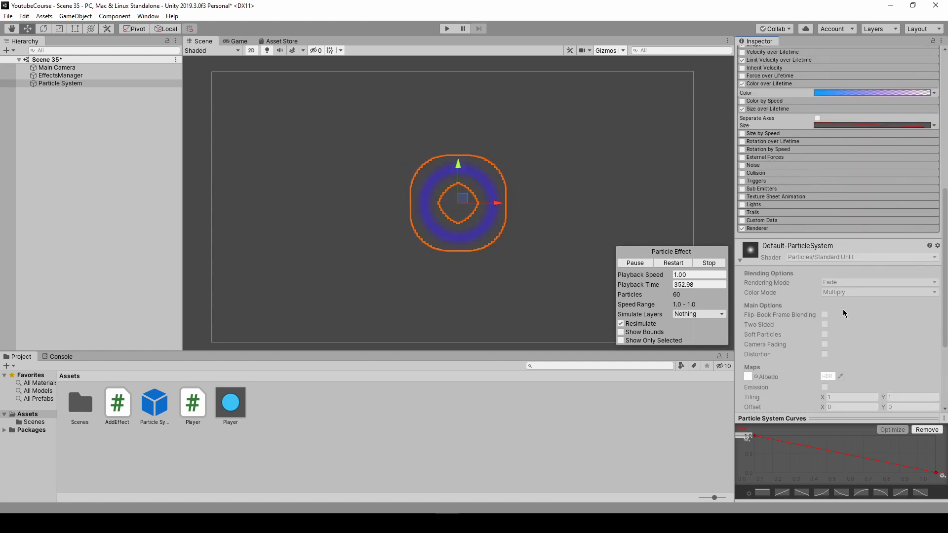
Set the particle Renderer's Order in Layer to 5
{"action": "left_click", "coordinate": [770, 228]}
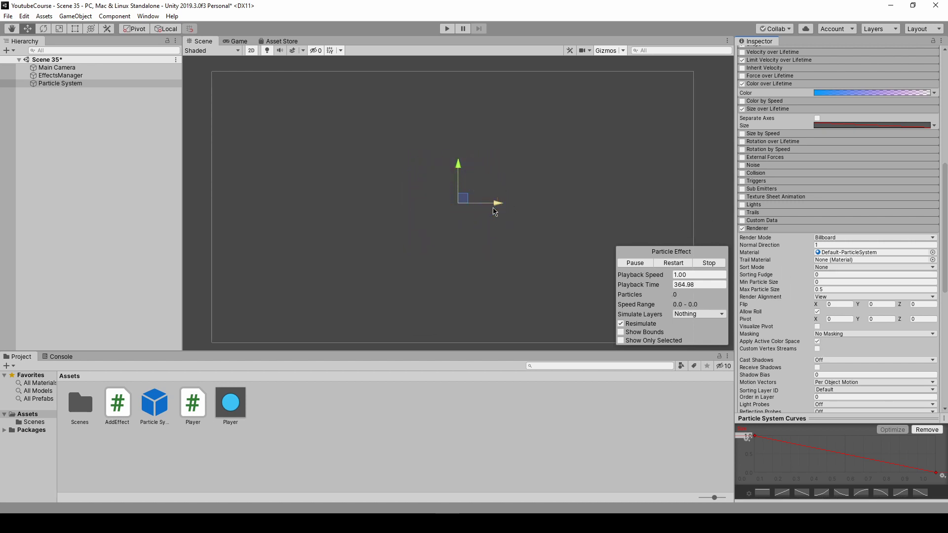
{"action": "scroll", "coordinate": [790, 316], "scroll_direction": "down", "scroll_amount": 3}
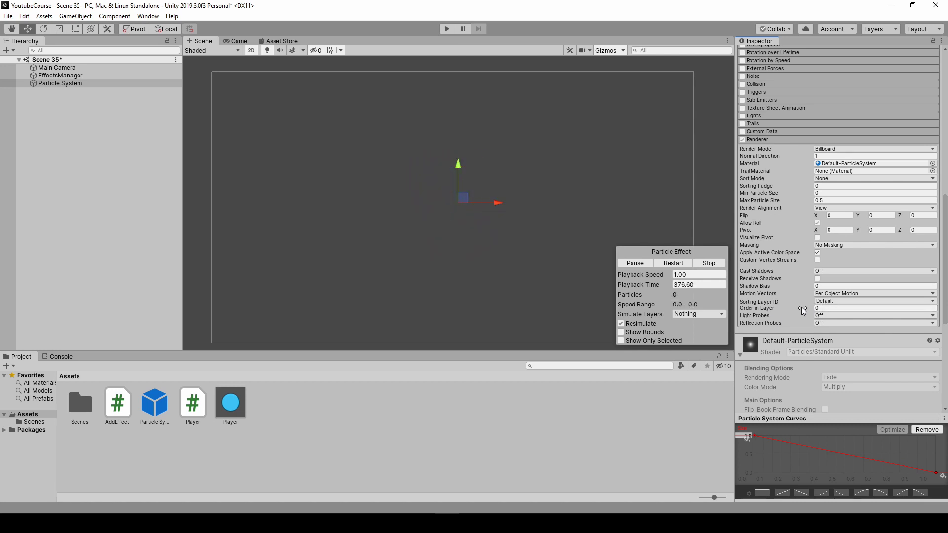
{"action": "left_click", "coordinate": [819, 308]}
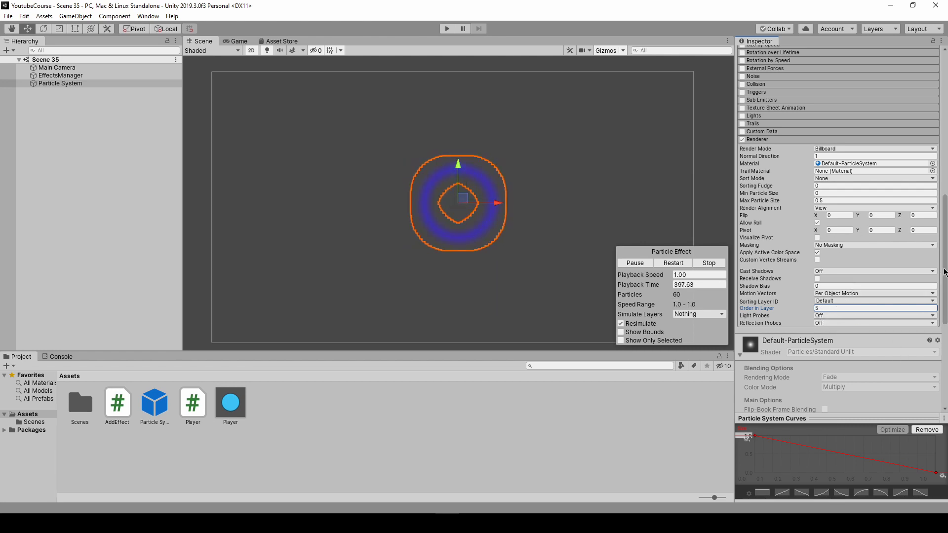
Preview the ring burst in play mode, then raise Start Speed to 15.97 (Start Size 2.03)
{"action": "left_click_drag", "start_coordinate": [946, 273], "coordinate": [921, 185]}
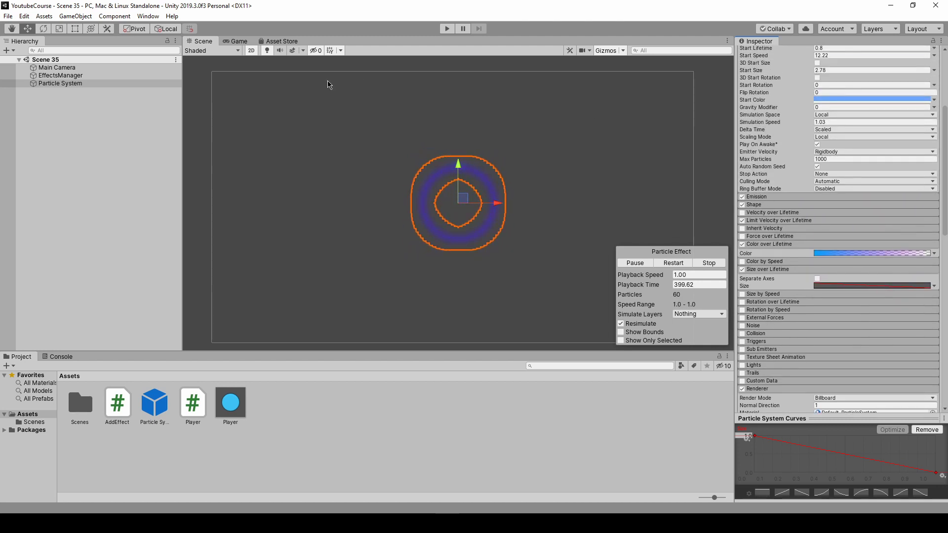
{"action": "left_click", "coordinate": [444, 29]}
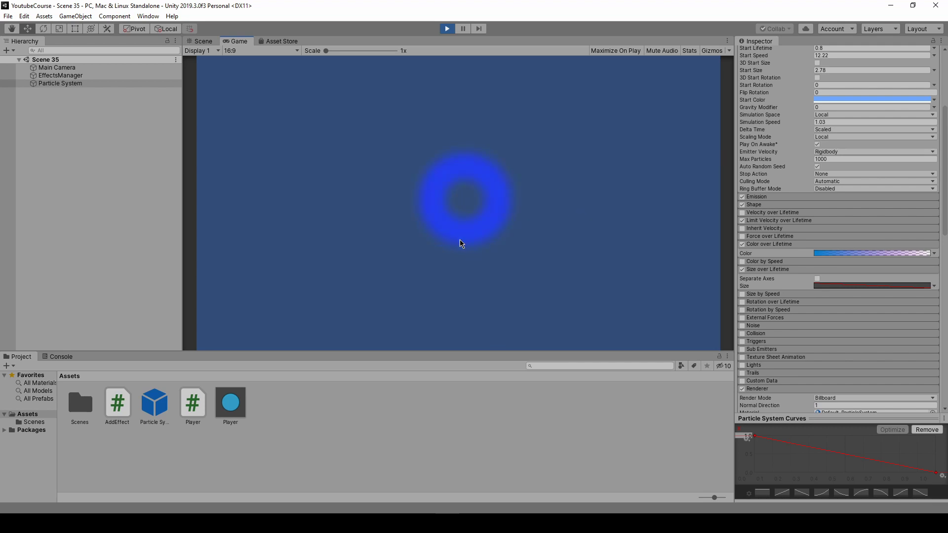
{"action": "left_click", "coordinate": [447, 29]}
{"action": "left_click_drag", "start_coordinate": [778, 201], "coordinate": [787, 201]}
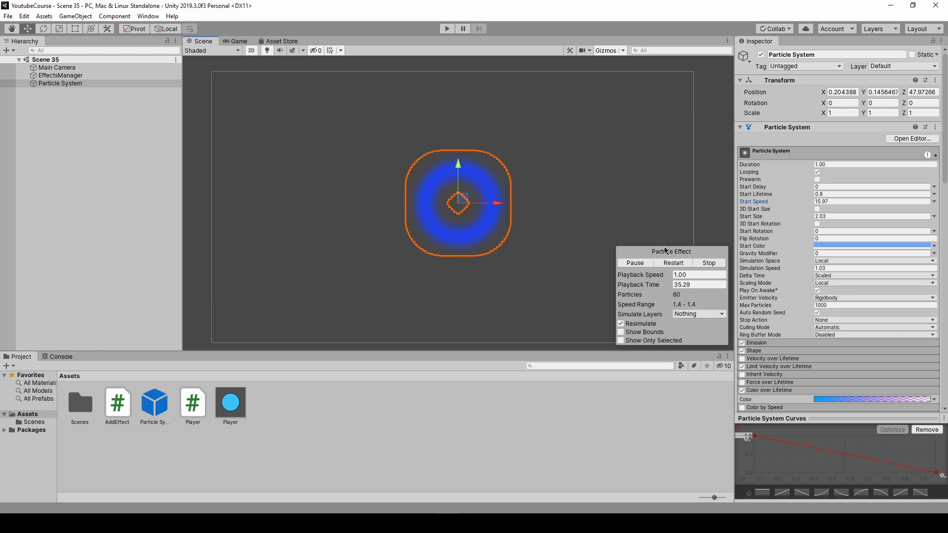
Stop the preview, turn off Looping, place the particle system at 0, 0, 0, and save
{"action": "left_click", "coordinate": [707, 262]}
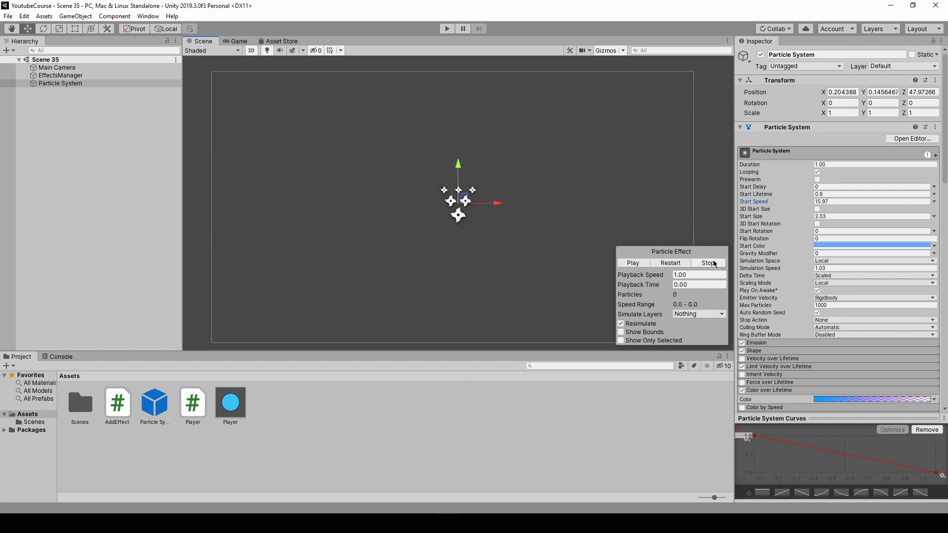
{"action": "left_click", "coordinate": [817, 172]}
{"action": "left_click", "coordinate": [921, 92]}
{"action": "type", "text": "0"}
{"action": "left_click", "coordinate": [881, 92]}
{"action": "type", "text": "0"}
{"action": "left_click", "coordinate": [841, 91]}
{"action": "type", "text": "0"}
{"action": "key", "text": "ctrl+s"}
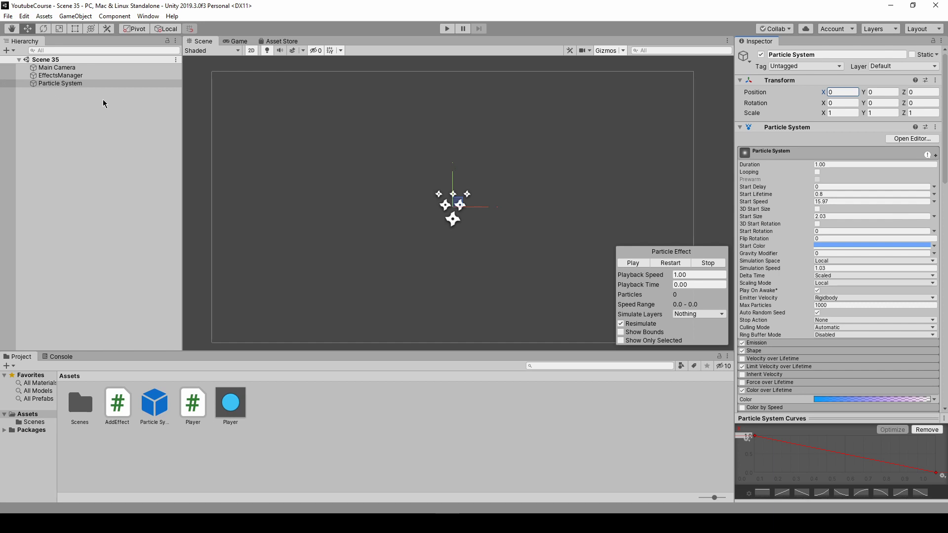
Rename the Particle System to RingEffect2, save it as a prefab in Assets, and save the scene
{"action": "left_click", "coordinate": [59, 84]}
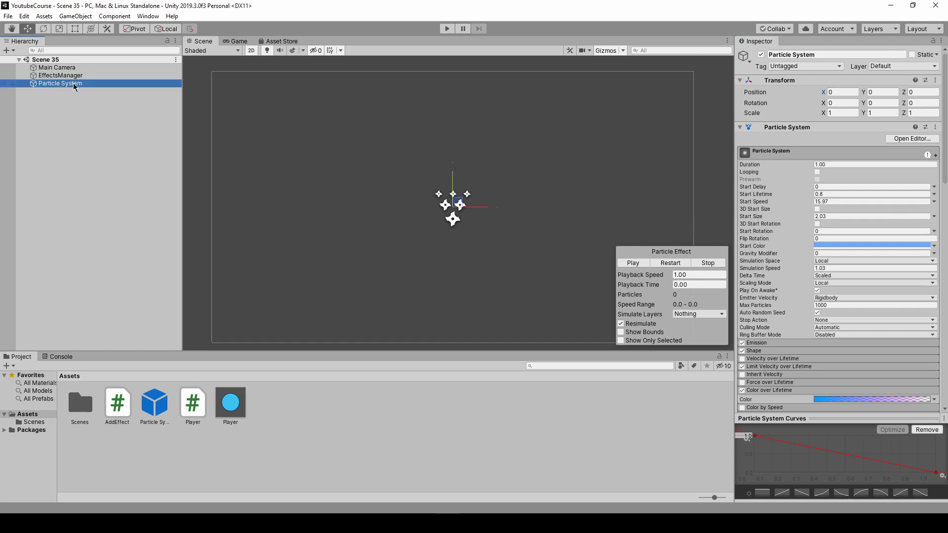
{"action": "left_click", "coordinate": [73, 83]}
{"action": "type", "text": "RingEffect2"}
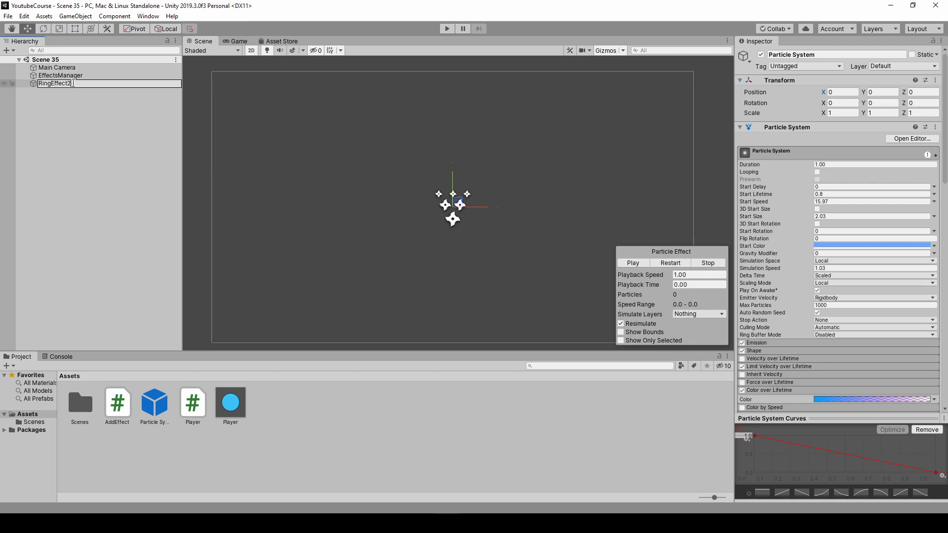
{"action": "key", "text": "Return"}
{"action": "left_click_drag", "start_coordinate": [73, 84], "coordinate": [383, 422]}
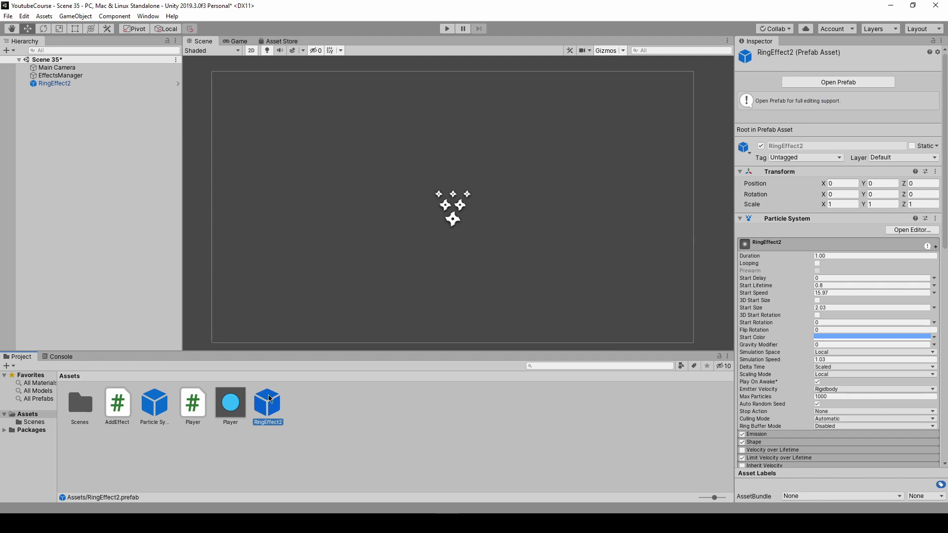
{"action": "key", "text": "ctrl+s"}
Assign the RingEffect2 prefab to EffectsManager's Effect Prefab slot and save the scene
{"action": "left_click", "coordinate": [74, 77]}
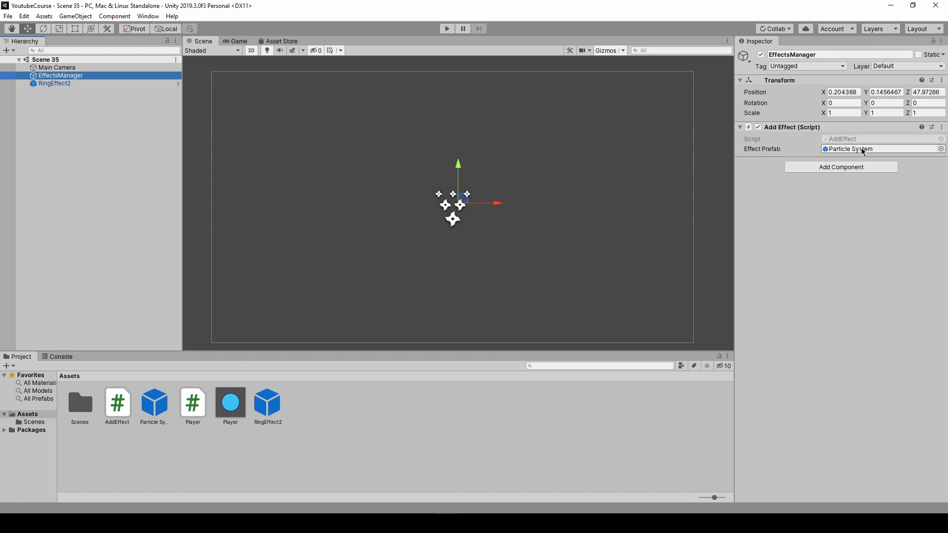
{"action": "left_click_drag", "start_coordinate": [269, 403], "coordinate": [844, 152]}
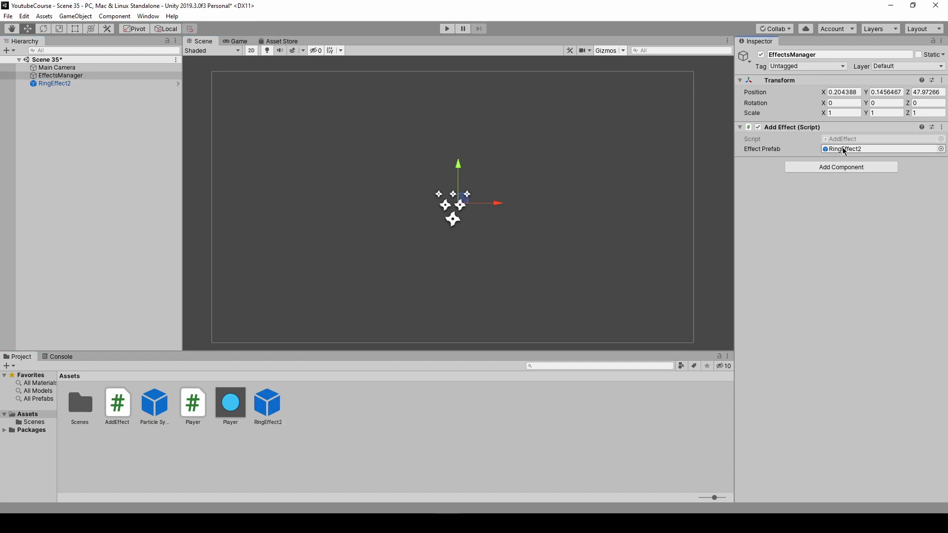
{"action": "key", "text": "ctrl+s"}
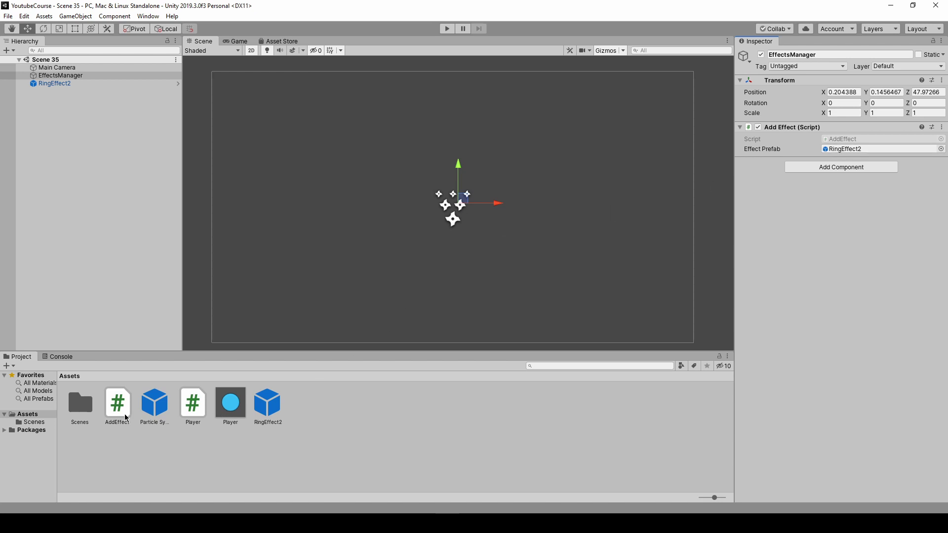
In AddEffect.cs, delete the empty Start method and Update comment and save the script
{"action": "double_click", "coordinate": [123, 415]}
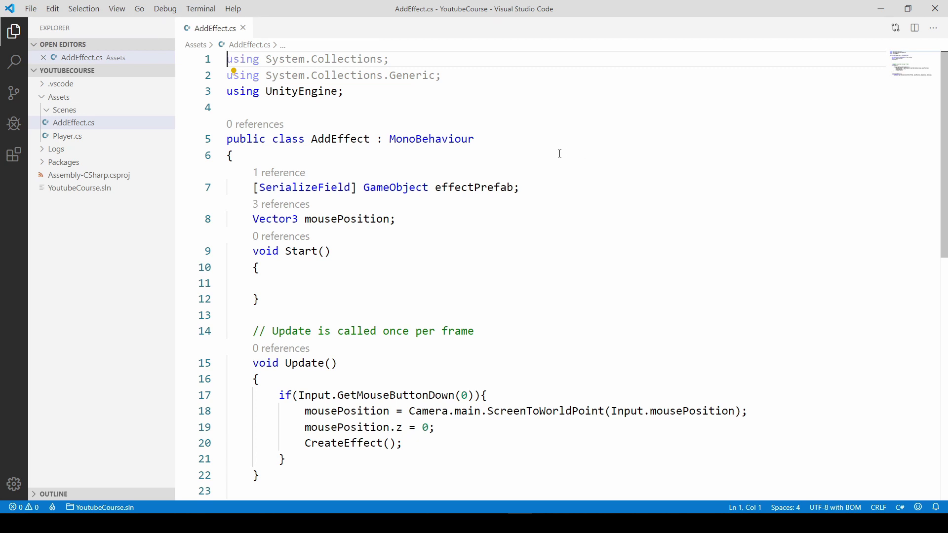
{"action": "scroll", "coordinate": [560, 154], "scroll_direction": "down", "scroll_amount": 1}
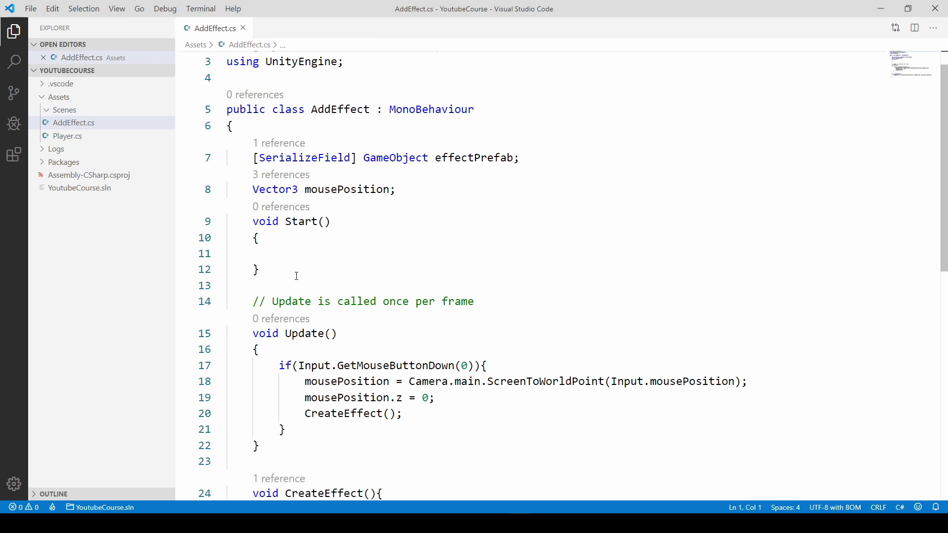
{"action": "left_click_drag", "start_coordinate": [466, 301], "coordinate": [201, 228]}
{"action": "key", "text": "BackSpace"}
{"action": "key", "text": "ctrl+s"}
{"action": "scroll", "coordinate": [324, 397], "scroll_direction": "down", "scroll_amount": 2}
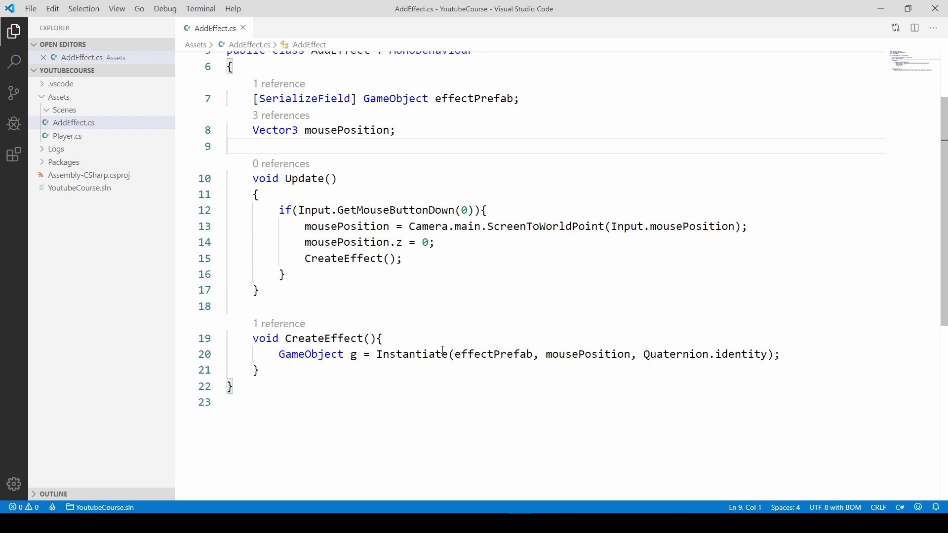
{"action": "left_click", "coordinate": [786, 354]}
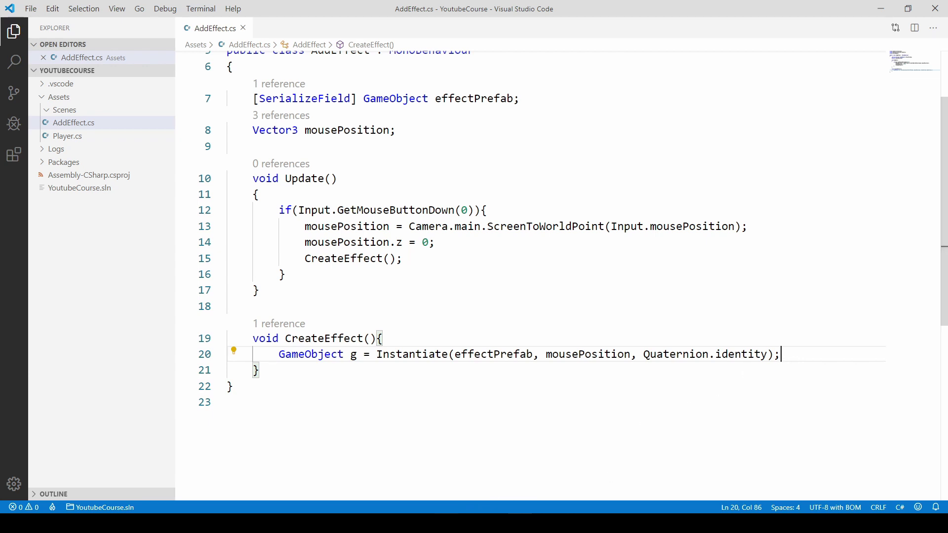
{"action": "key", "text": "alt+Tab"}
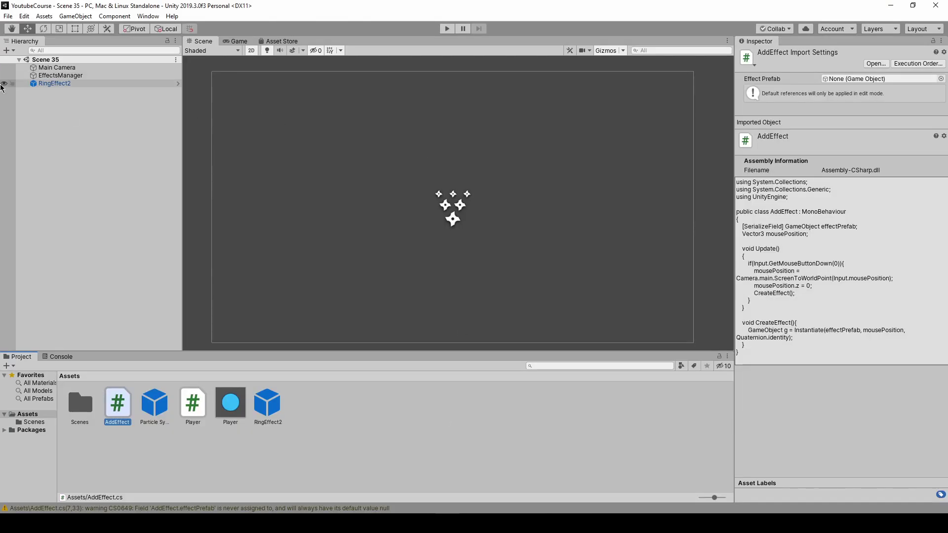
Select RingEffect2 and check its Duration 1.00 and Start Lifetime 0.8 without changing them
{"action": "left_click", "coordinate": [49, 84]}
{"action": "left_click", "coordinate": [818, 173]}
{"action": "left_click", "coordinate": [823, 202]}
{"action": "key", "text": "Return"}
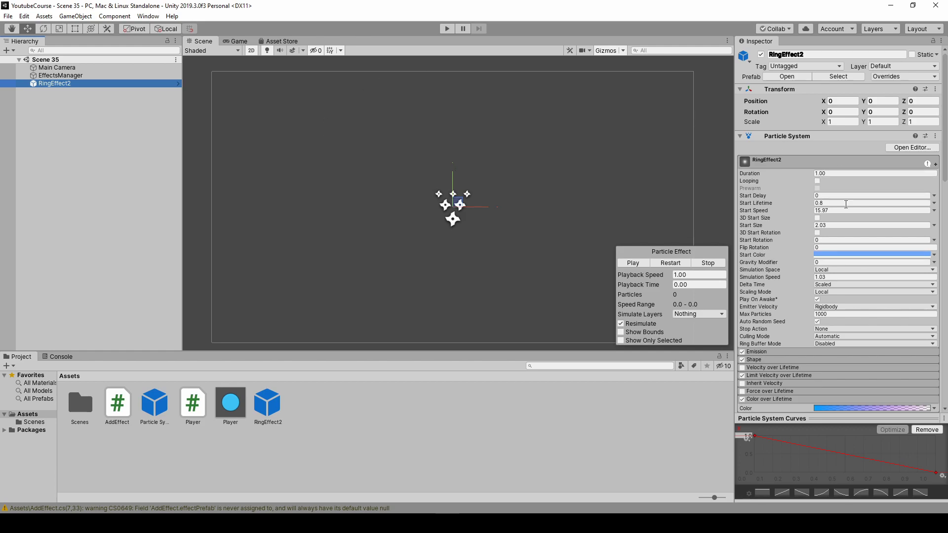
Add Destroy(g,2f); under the Instantiate line in CreateEffect and save the script
{"action": "key", "text": "alt+Tab"}
{"action": "type", "text": "Destroy"}
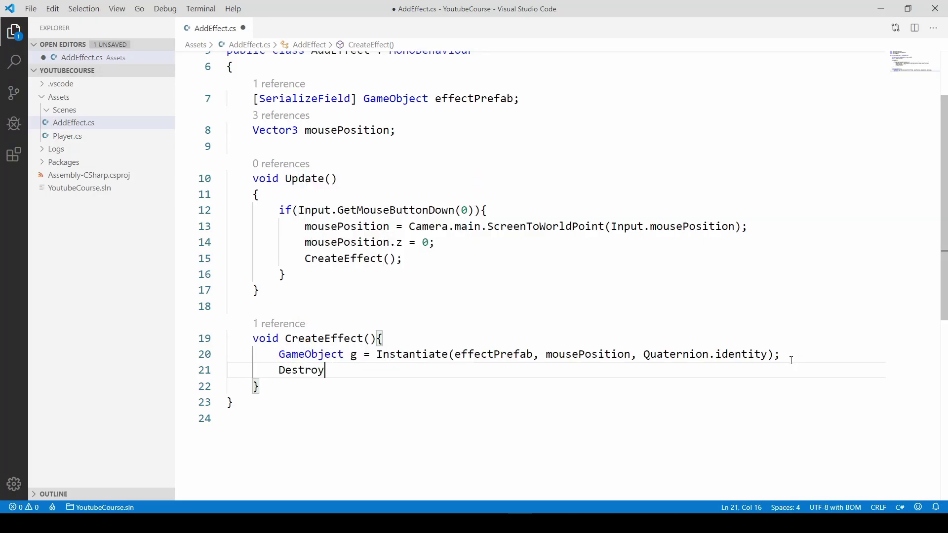
{"action": "type", "text": "(g,2f);"}
{"action": "key", "text": "ctrl+s"}
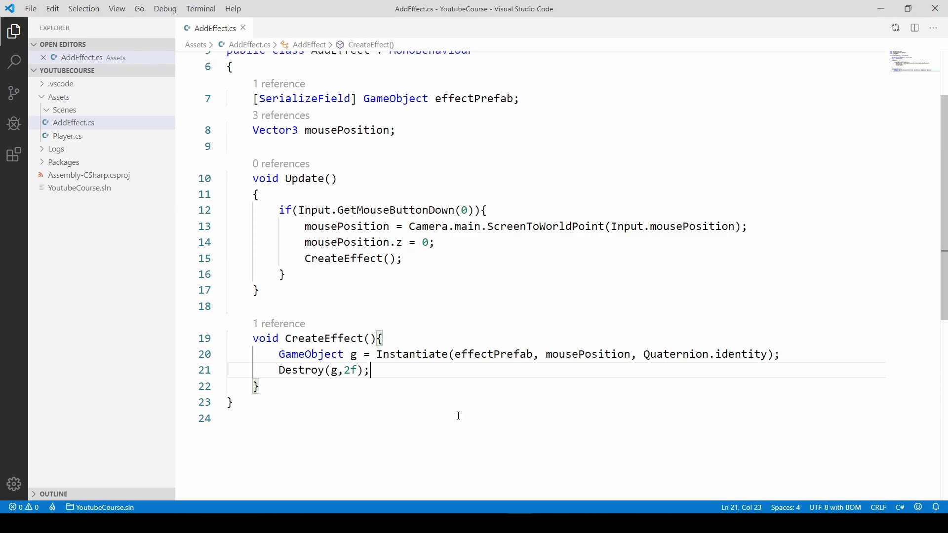
Watch the RingEffect2 burst preview in Unity and select Main Camera
{"action": "key", "text": "alt+Tab"}
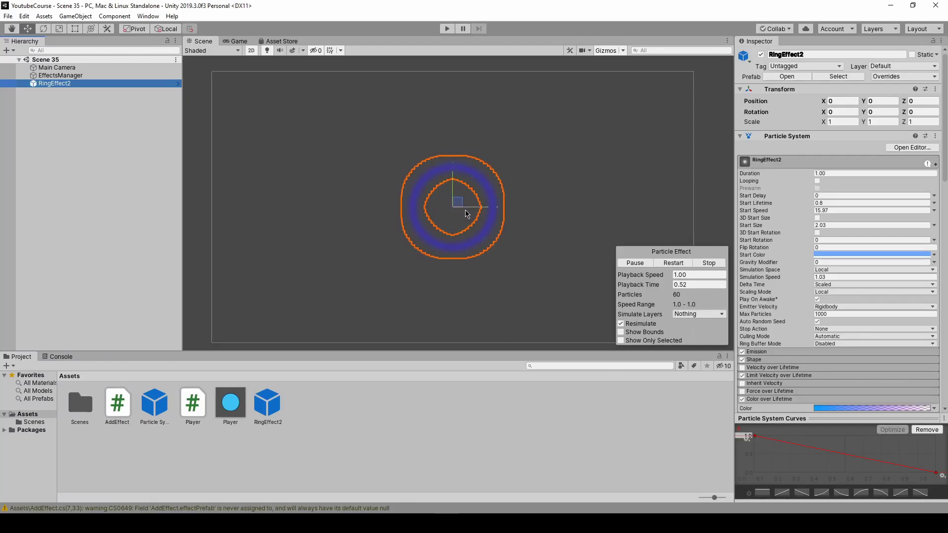
{"action": "left_click", "coordinate": [111, 66]}
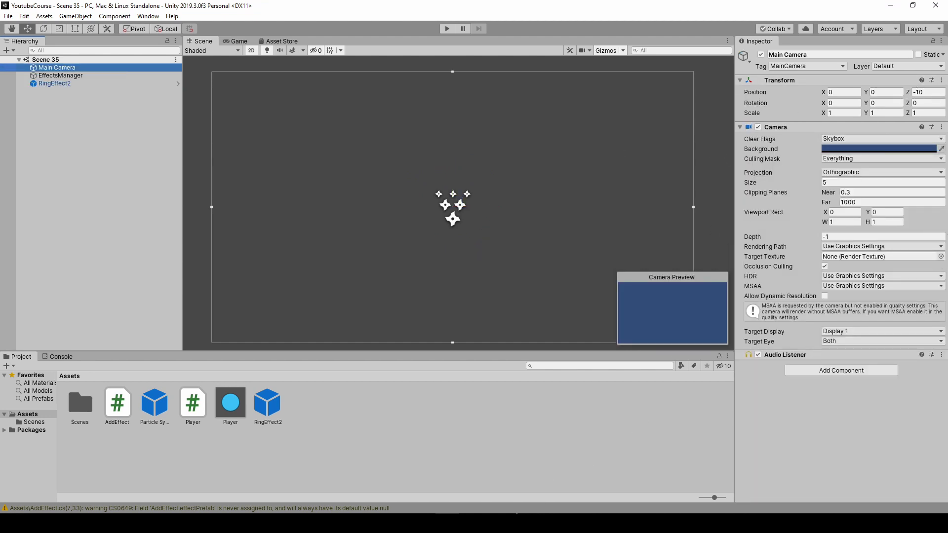
Walk through the mousePosition.z line, the CreateEffect call and the CreateEffect method without editing
{"action": "key", "text": "alt+Tab"}
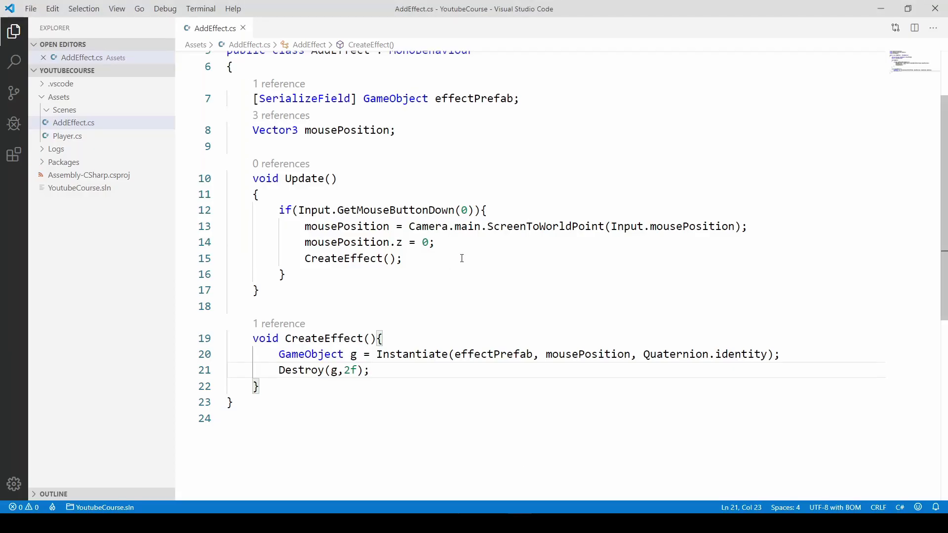
{"action": "left_click_drag", "start_coordinate": [435, 242], "coordinate": [305, 242]}
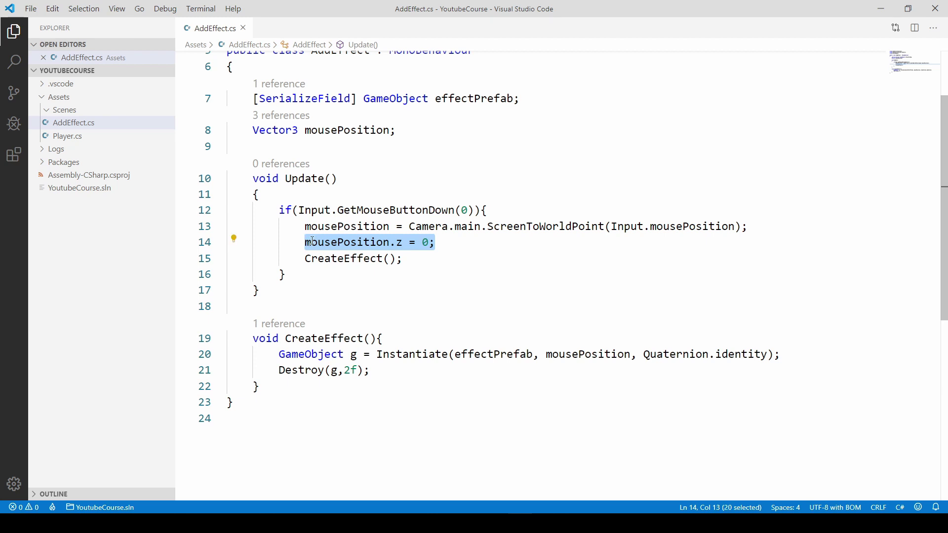
{"action": "left_click", "coordinate": [435, 243]}
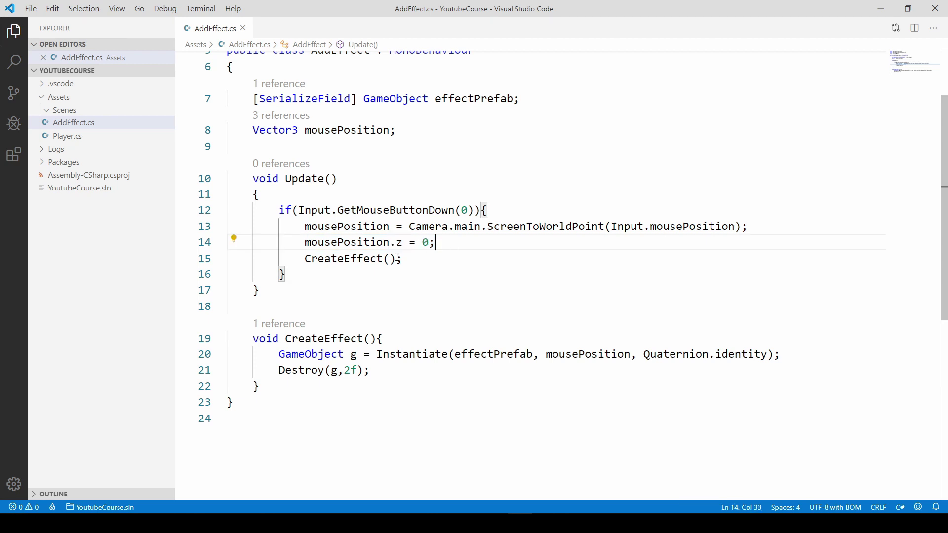
{"action": "left_click_drag", "start_coordinate": [405, 259], "coordinate": [298, 259]}
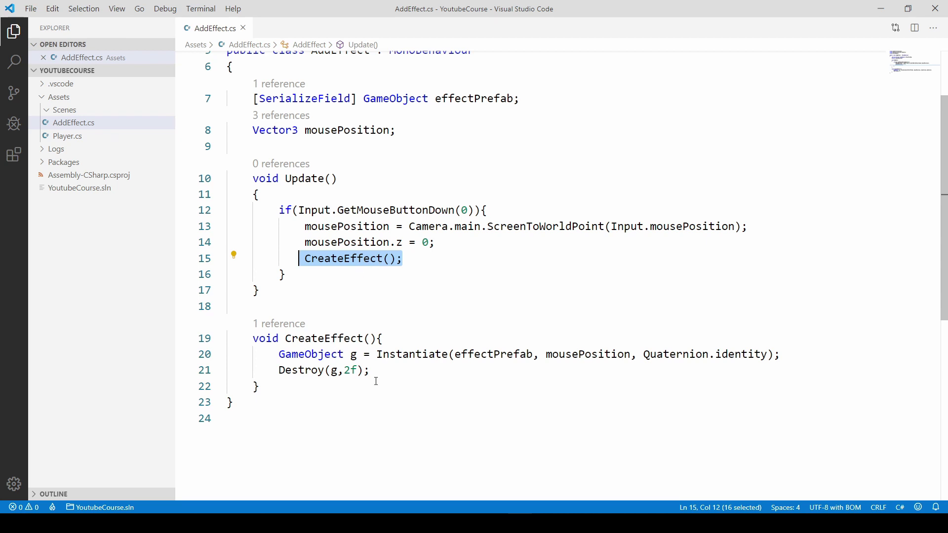
{"action": "left_click_drag", "start_coordinate": [376, 381], "coordinate": [187, 329]}
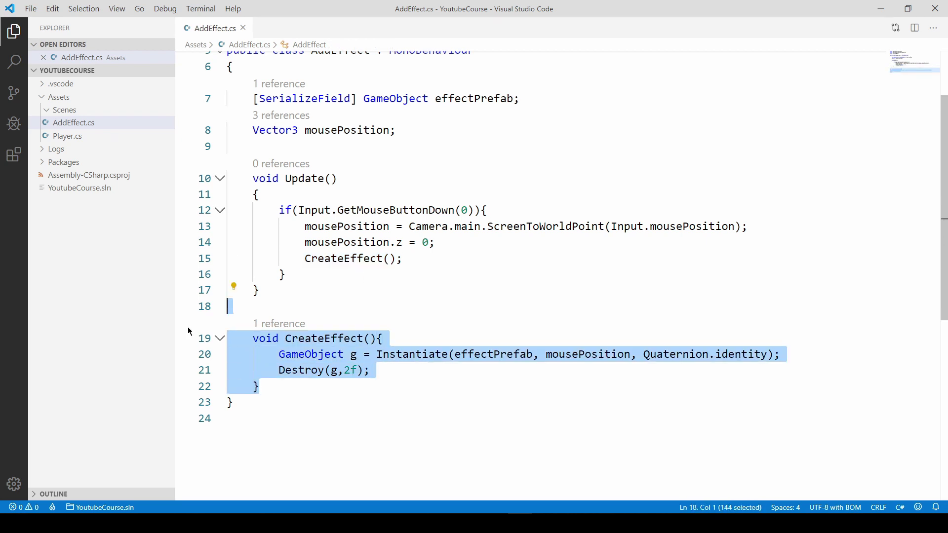
{"action": "left_click", "coordinate": [423, 299]}
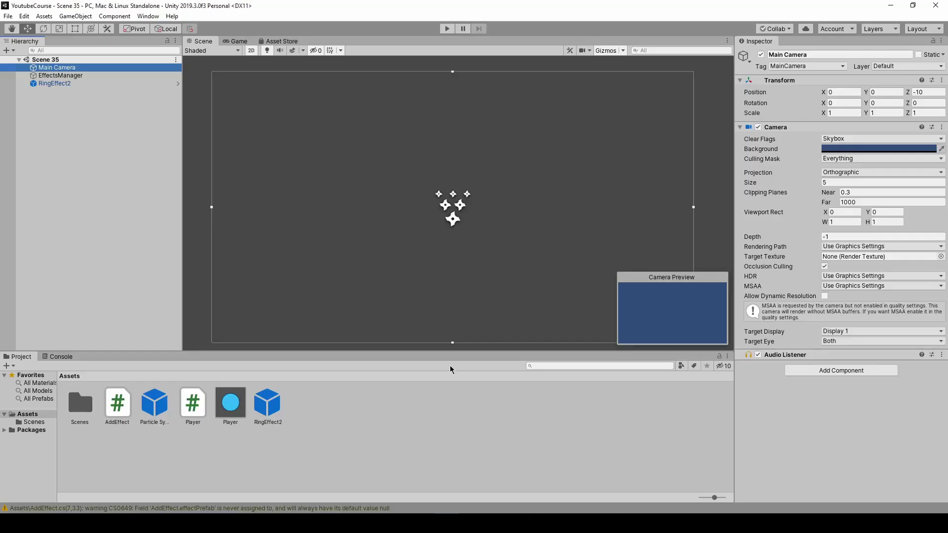
{"action": "key", "text": "alt+Tab"}
Delete the RingEffect2 instance from the scene, save, and start the game
{"action": "left_click", "coordinate": [55, 84]}
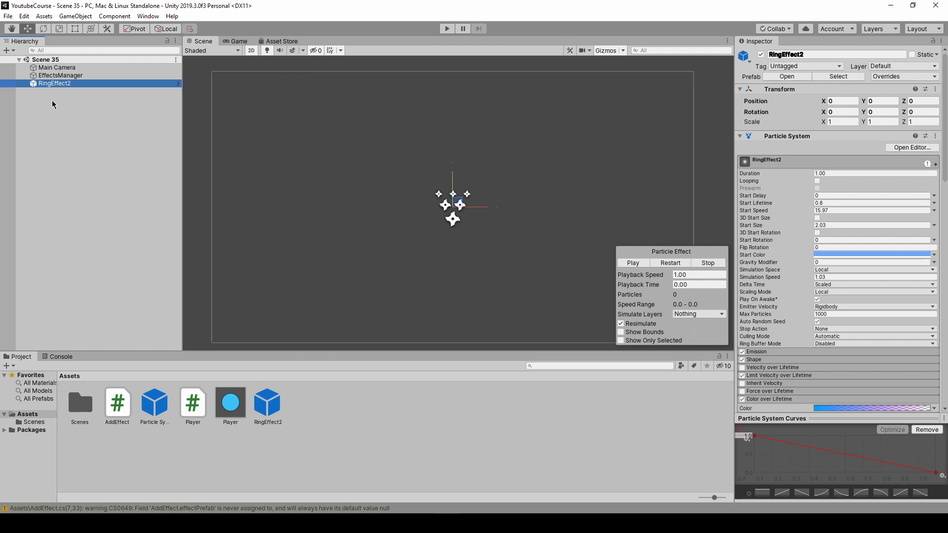
{"action": "key", "text": "Delete"}
{"action": "left_click", "coordinate": [60, 75]}
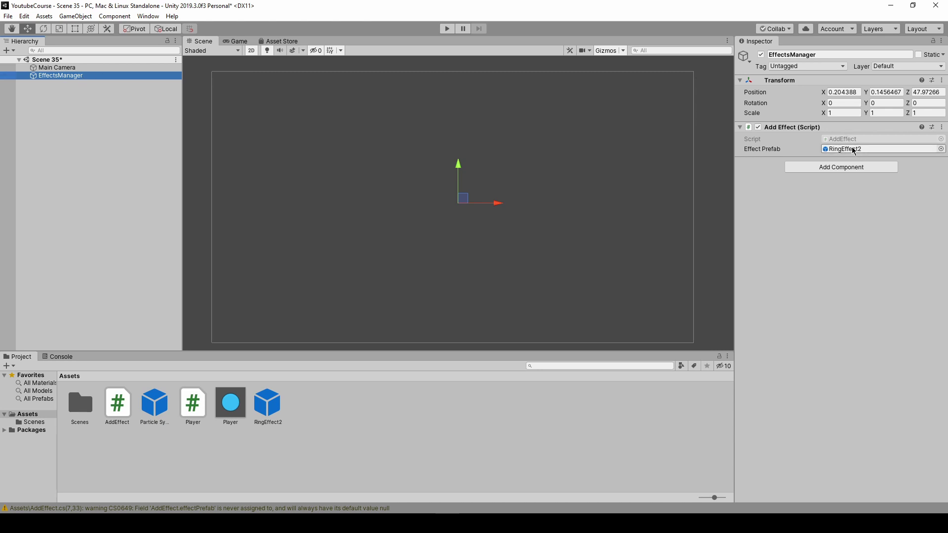
{"action": "key", "text": "ctrl+s"}
{"action": "left_click", "coordinate": [446, 28]}
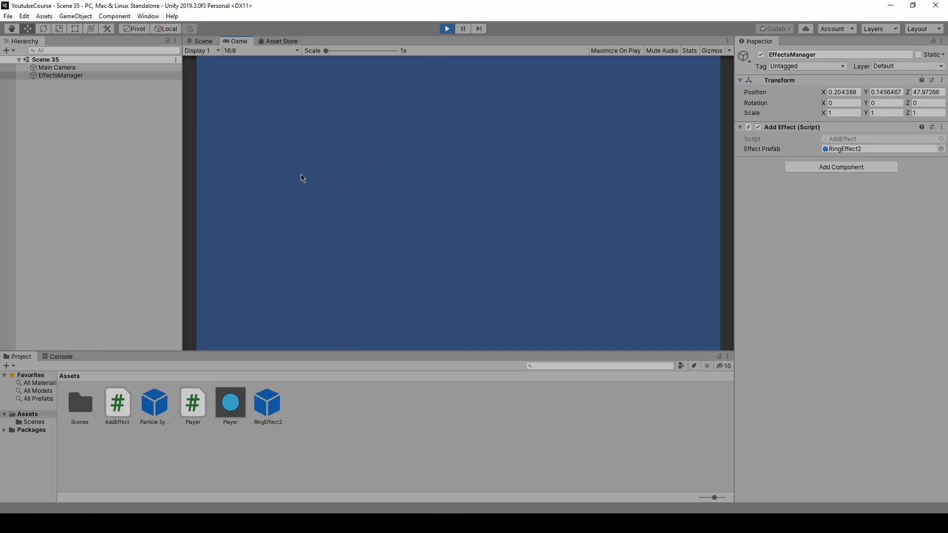
Spawn nine RingEffect2 bursts around the Game view, checking each clone vanishes after two seconds
{"action": "left_click", "coordinate": [284, 149]}
{"action": "left_click", "coordinate": [468, 129]}
{"action": "left_click", "coordinate": [612, 185]}
{"action": "left_click", "coordinate": [447, 244]}
{"action": "left_click", "coordinate": [331, 137]}
{"action": "left_click", "coordinate": [582, 209]}
{"action": "left_click", "coordinate": [381, 138]}
{"action": "left_click", "coordinate": [553, 153]}
{"action": "left_click", "coordinate": [538, 265]}
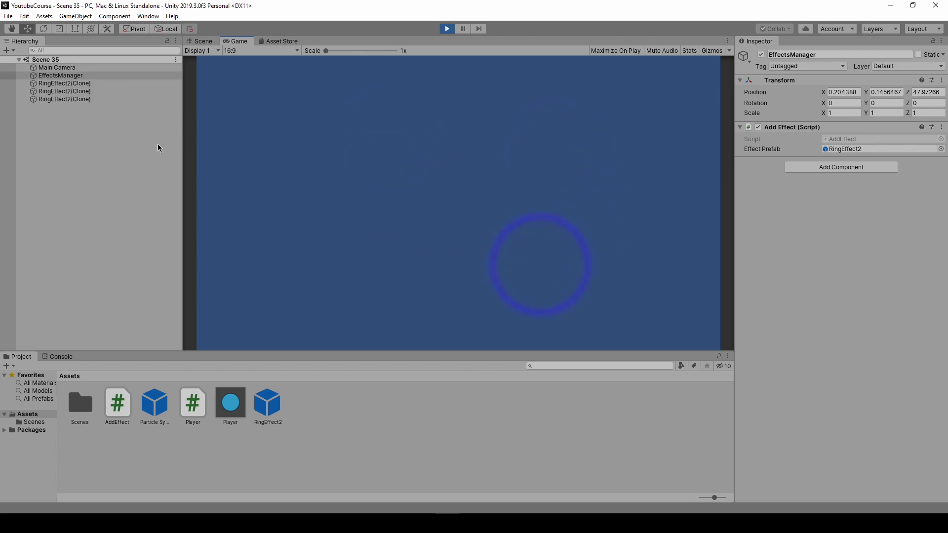